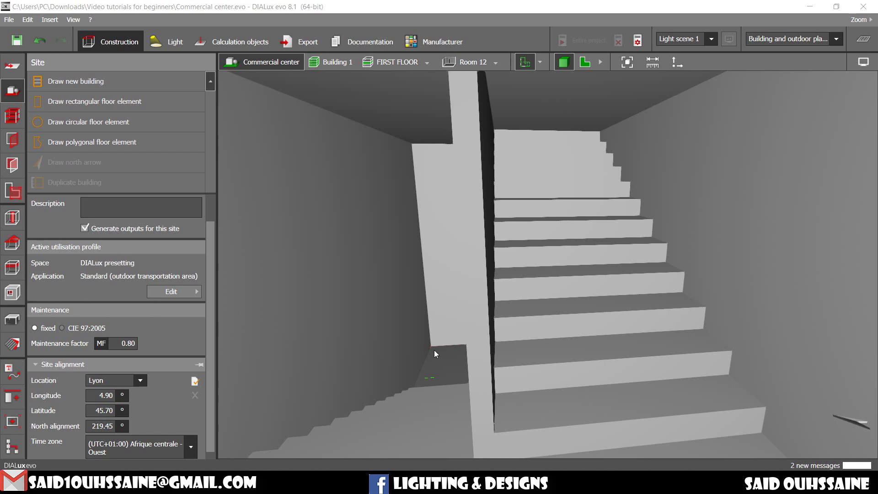
# - Orbit and pan the 3D view toward the stairs so more of the ceiling shows
pyautogui.moveTo(426, 357); pyautogui.dragTo(481, 359)
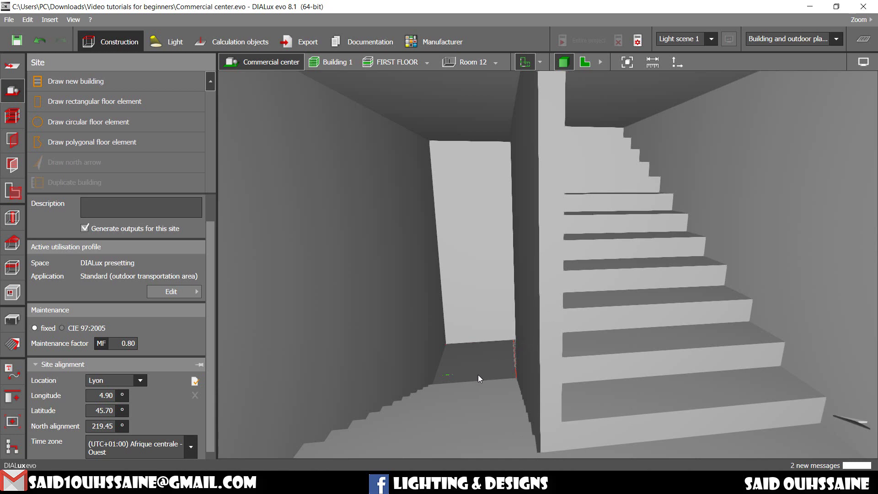
pyautogui.moveTo(614, 346); pyautogui.dragTo(607, 164)
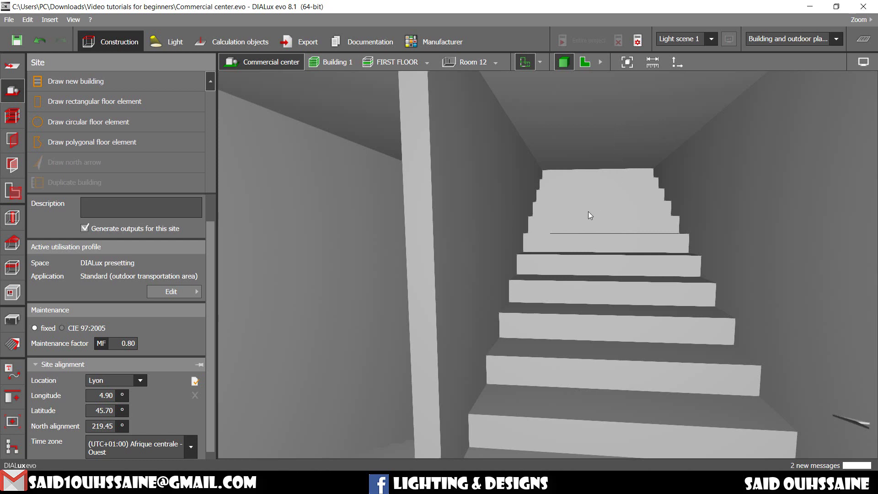
pyautogui.moveTo(590, 208); pyautogui.dragTo(588, 254)
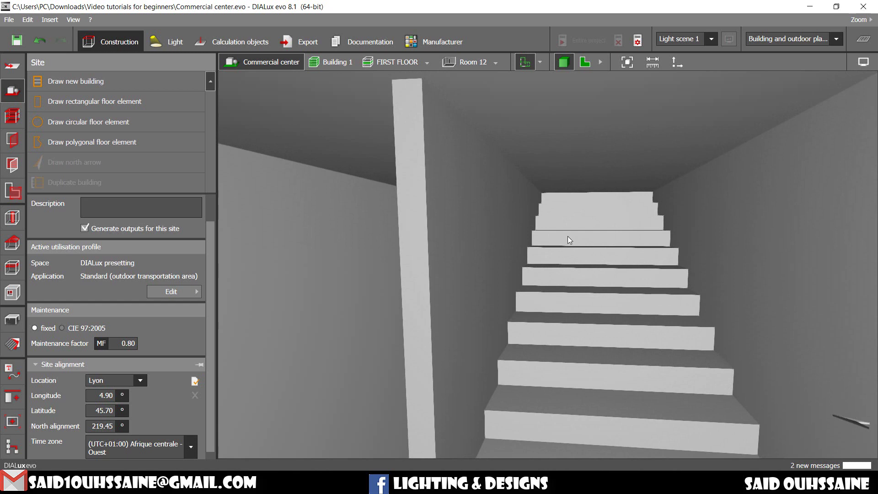
pyautogui.moveTo(611, 177); pyautogui.dragTo(594, 236)
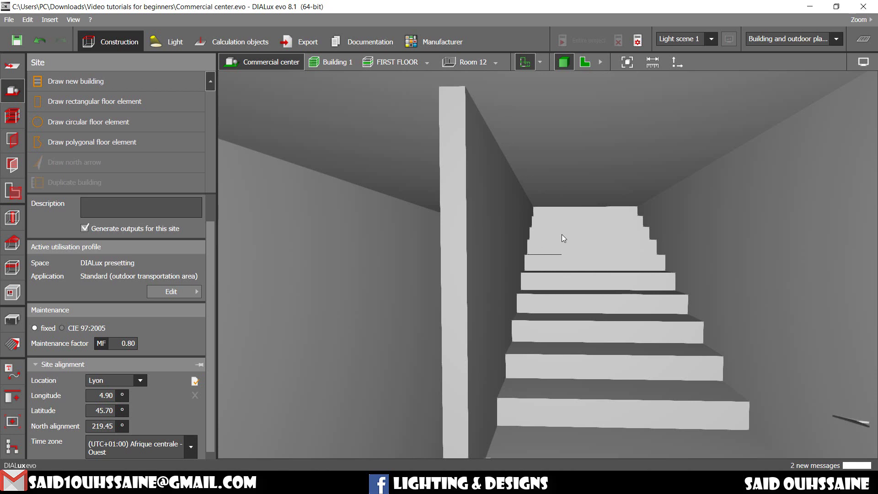
# - Undo the last change and zoom in on the stairwell
pyautogui.hotkey('ctrl', 'z')
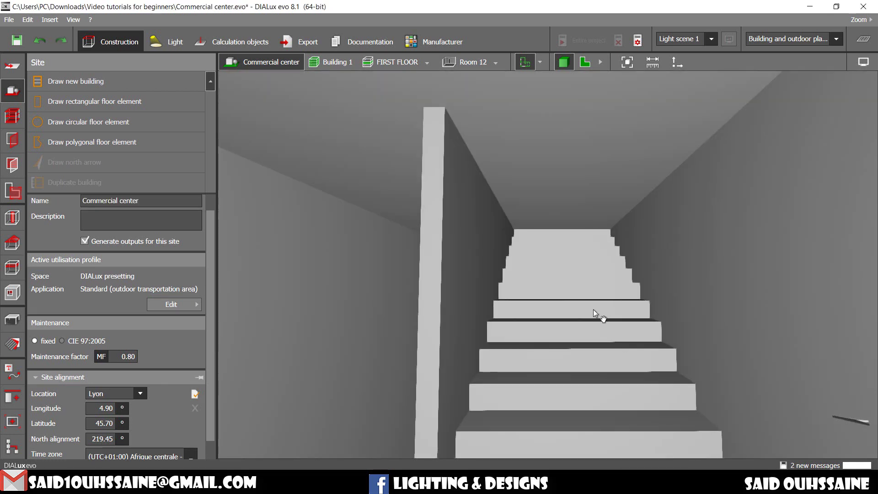
pyautogui.scroll(-2, 593, 309)
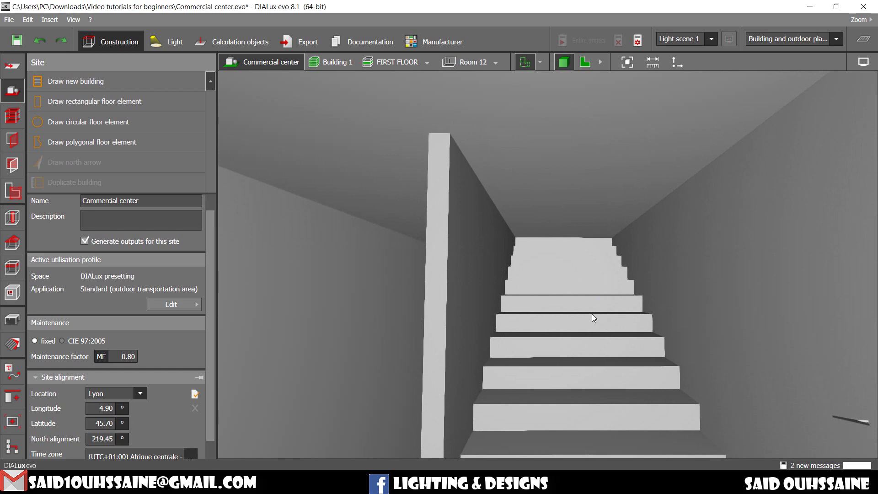
pyautogui.scroll(4, 586, 295)
pyautogui.scroll(3, 582, 222)
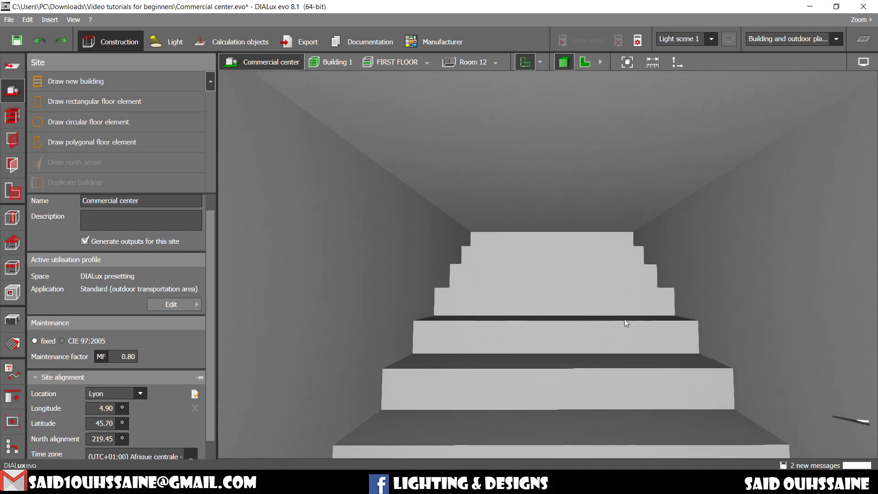
# - Draw a 0.319 × 0.462 m rectangular cutout in the stairwell ceiling, rotated 16.6°
pyautogui.click(11, 293)
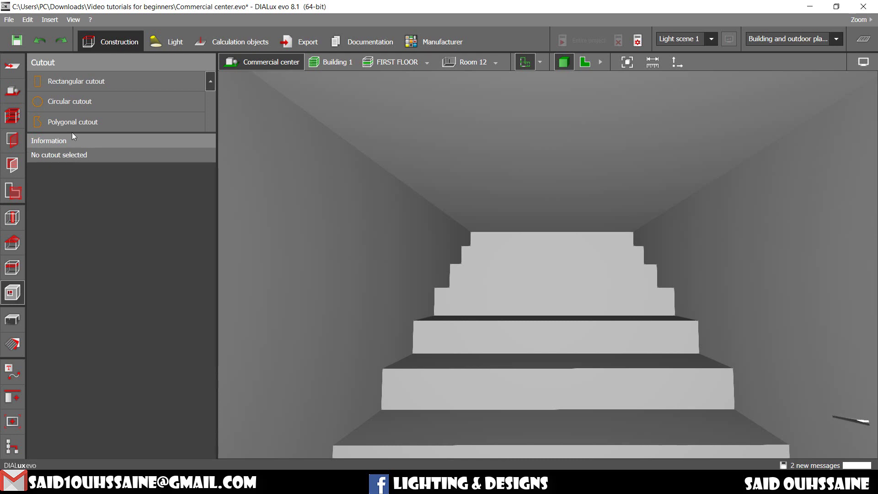
pyautogui.click(86, 102)
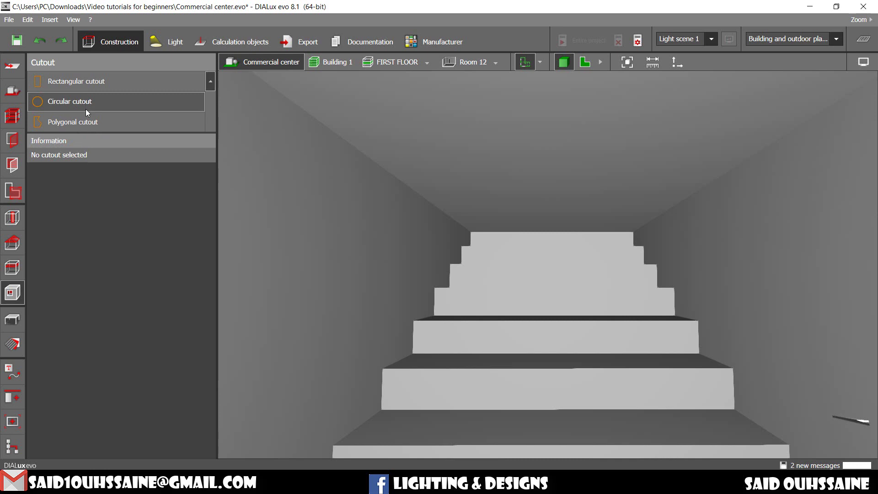
pyautogui.click(71, 86)
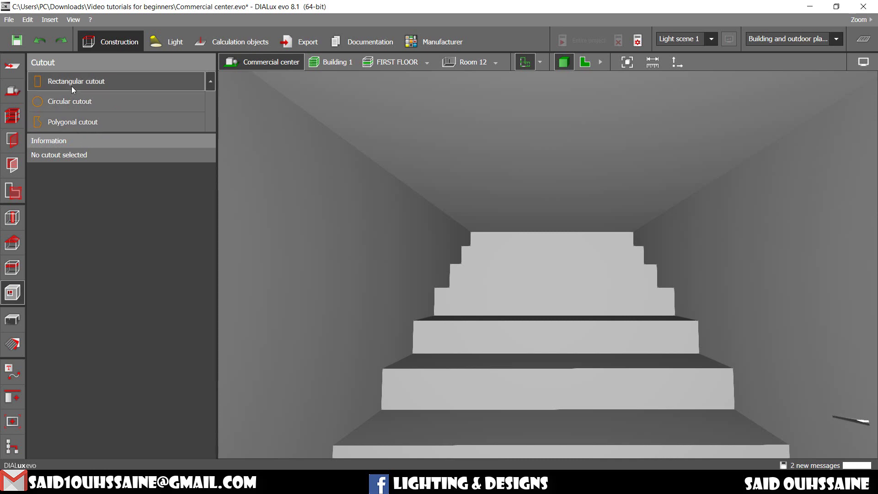
pyautogui.click(71, 86)
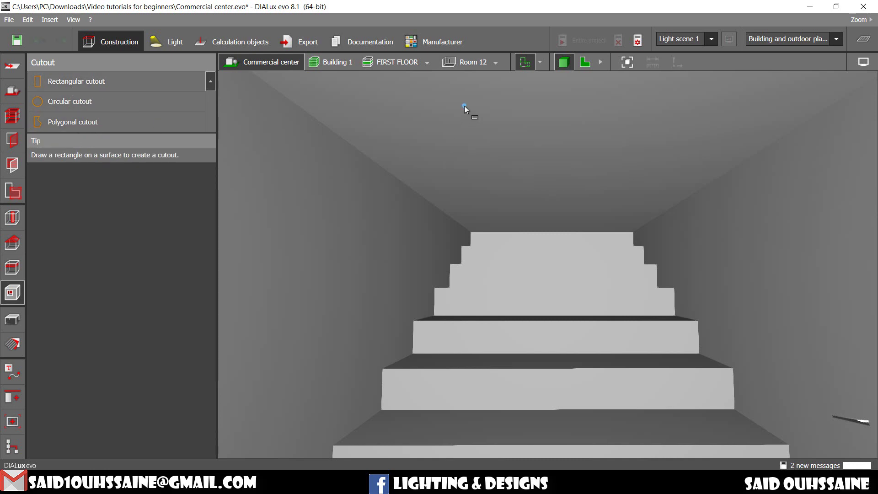
pyautogui.click(459, 153)
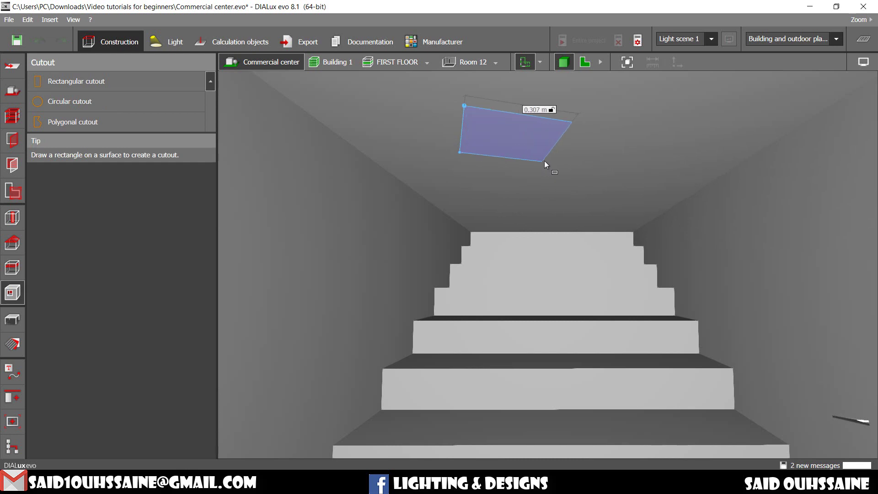
pyautogui.click(580, 166)
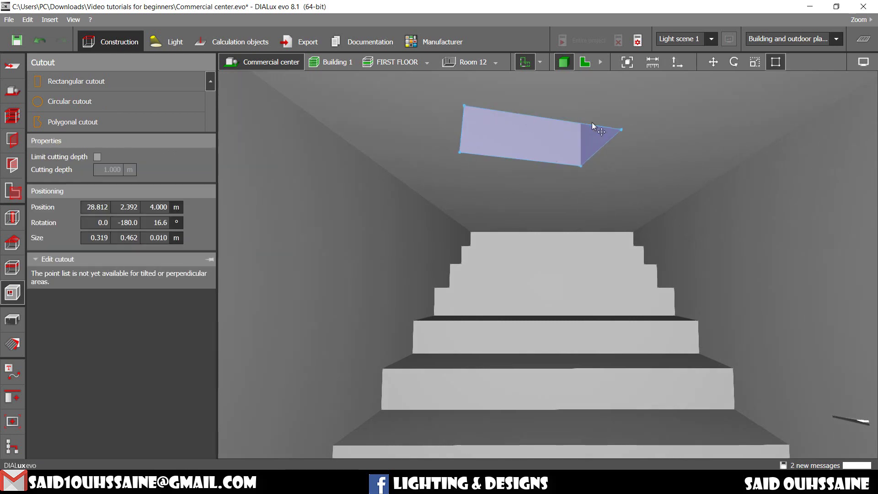
# - Orbit up to inspect the new ceiling cutout, then reselect the cutout tools
pyautogui.moveTo(654, 162); pyautogui.dragTo(550, 214)
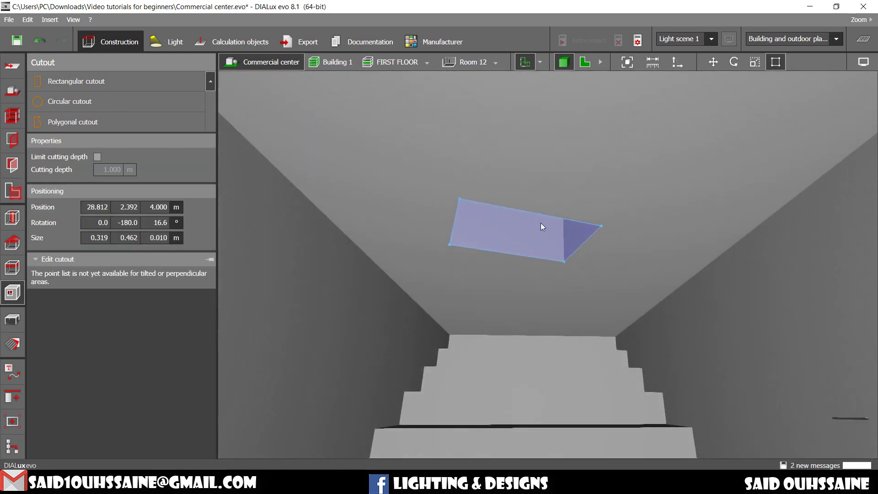
pyautogui.moveTo(569, 300); pyautogui.dragTo(457, 320)
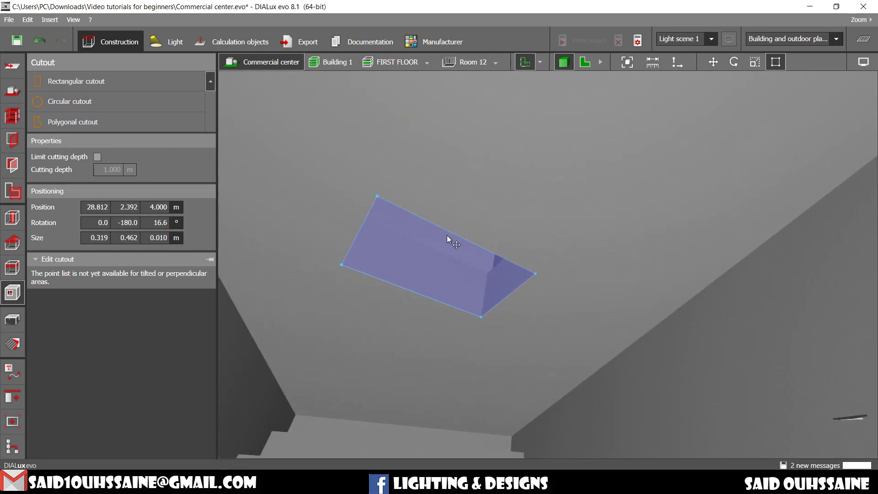
pyautogui.click(11, 95)
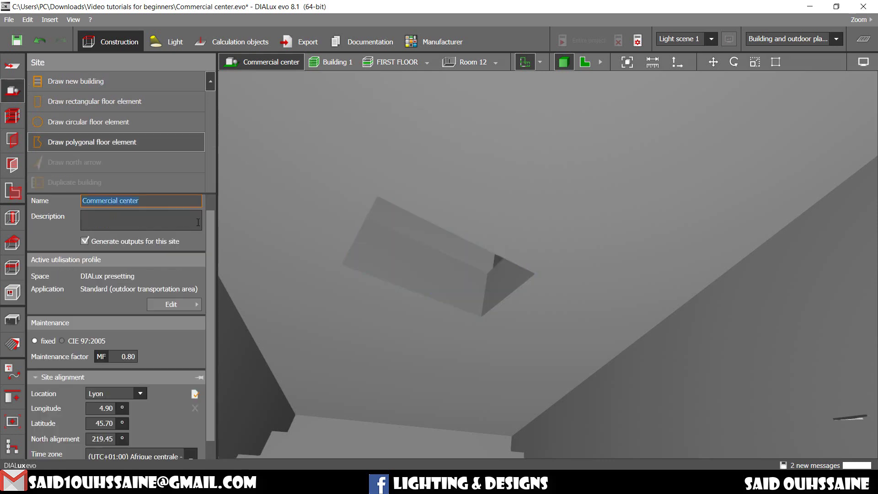
pyautogui.moveTo(436, 357)
pyautogui.mouseDown()
pyautogui.moveTo(454, 327)
pyautogui.moveTo(428, 345)
pyautogui.moveTo(420, 366)
pyautogui.mouseUp()
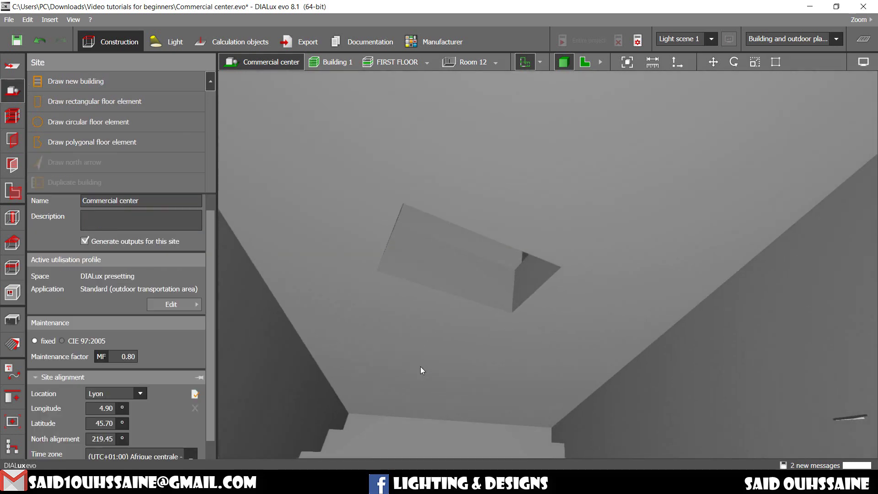
pyautogui.click(12, 296)
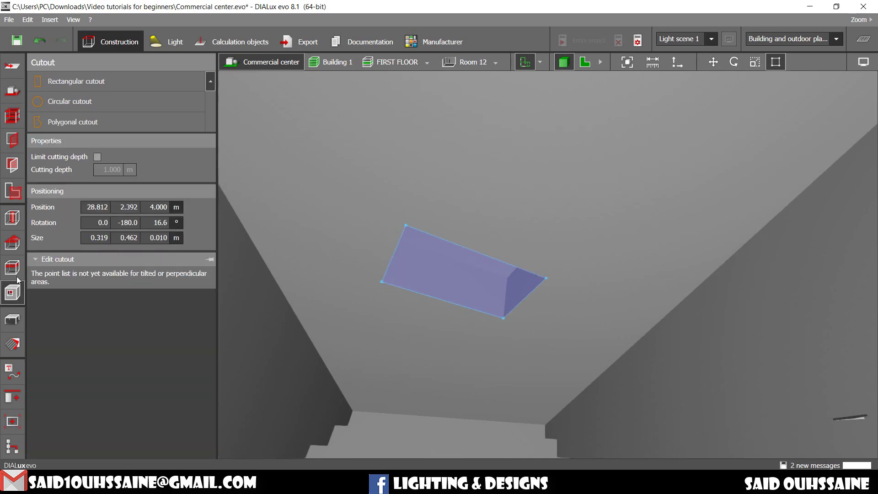
# - Draw a 0.640 m circular cutout in the ceiling beside the rectangular one
pyautogui.click(84, 101)
pyautogui.moveTo(512, 135); pyautogui.dragTo(472, 181, button='right')
pyautogui.click(504, 145)
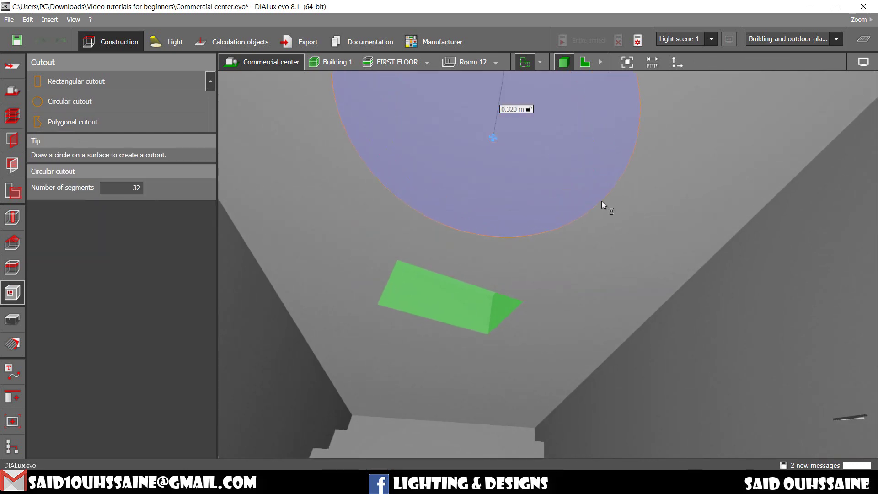
pyautogui.click(577, 204)
# - Deselect the cutout and orbit around to inspect both ceiling openings
pyautogui.moveTo(581, 292); pyautogui.dragTo(549, 281, button='right')
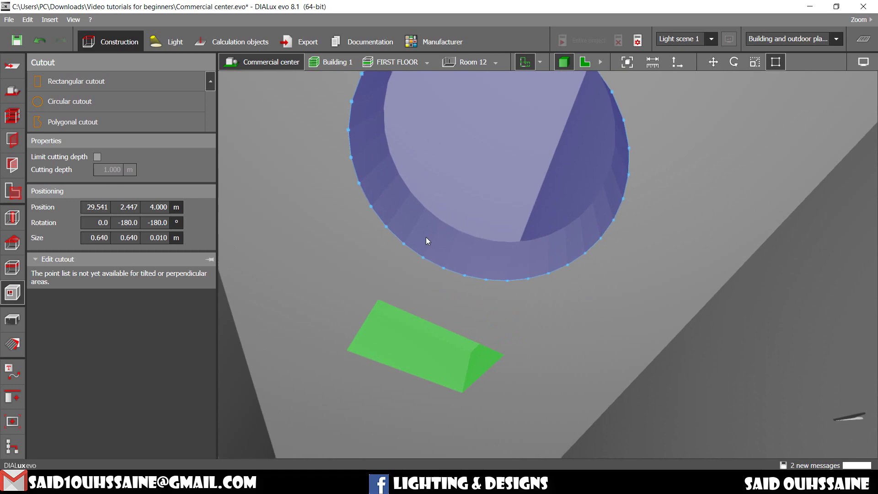
pyautogui.click(12, 90)
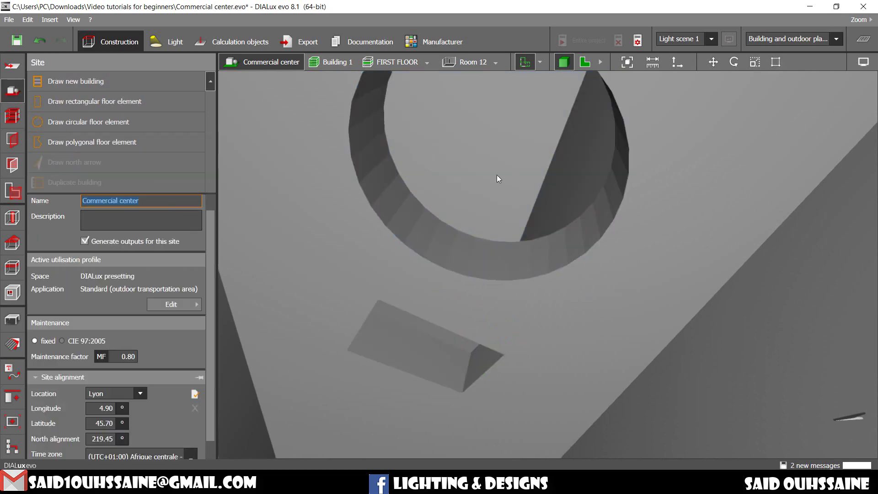
pyautogui.moveTo(502, 183); pyautogui.dragTo(542, 259, button='right')
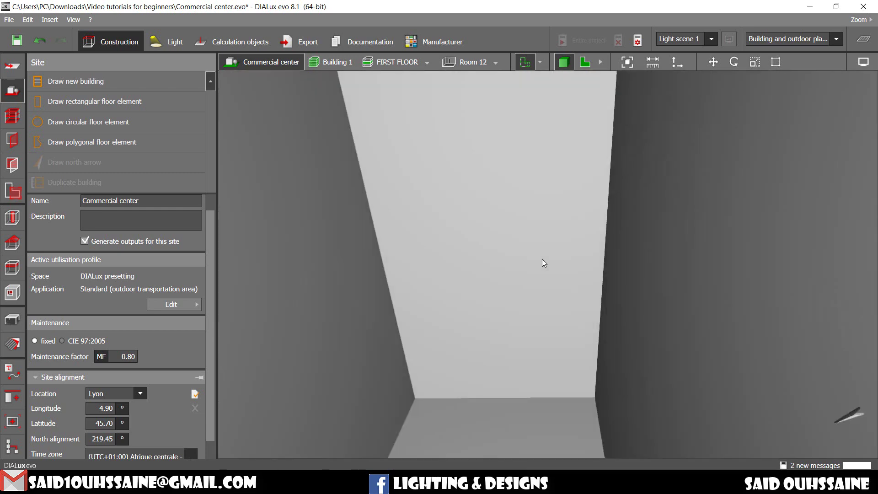
pyautogui.scroll(-5, 547, 299)
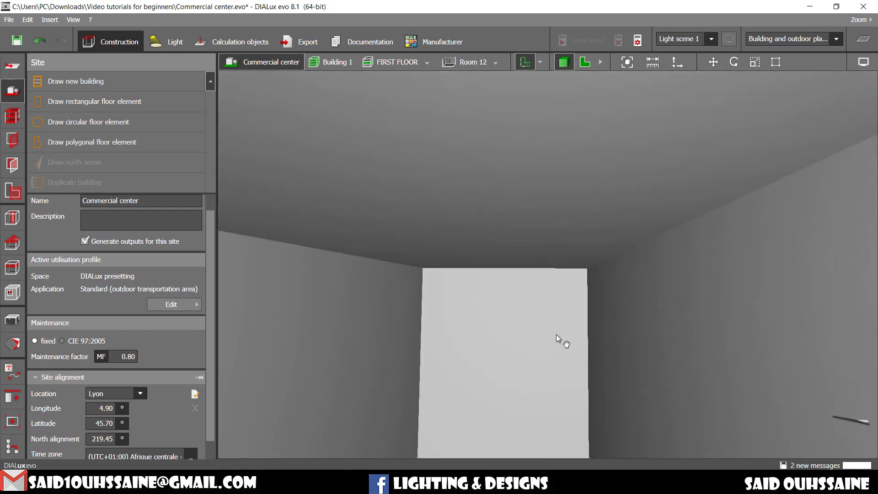
pyautogui.moveTo(531, 275); pyautogui.dragTo(526, 320, button='right')
pyautogui.moveTo(493, 363); pyautogui.dragTo(585, 295, button='right')
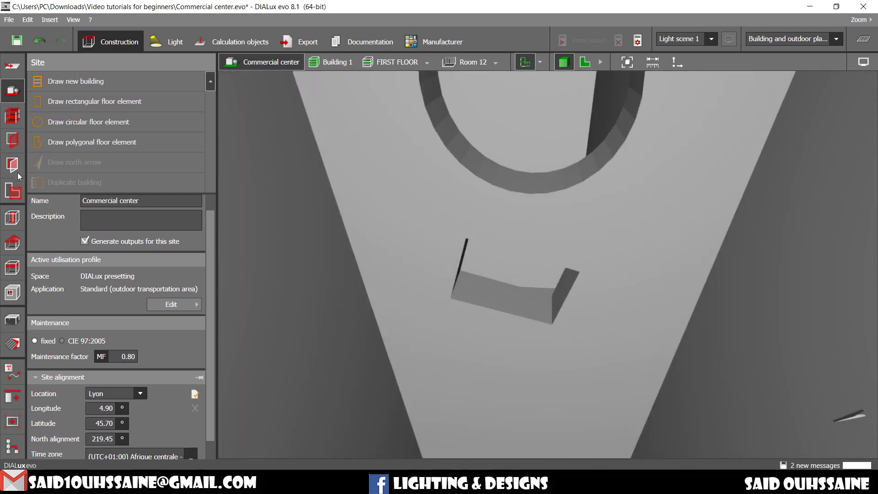
# - Trace a polygonal cutout point by point below the rectangular opening and close it
pyautogui.click(17, 289)
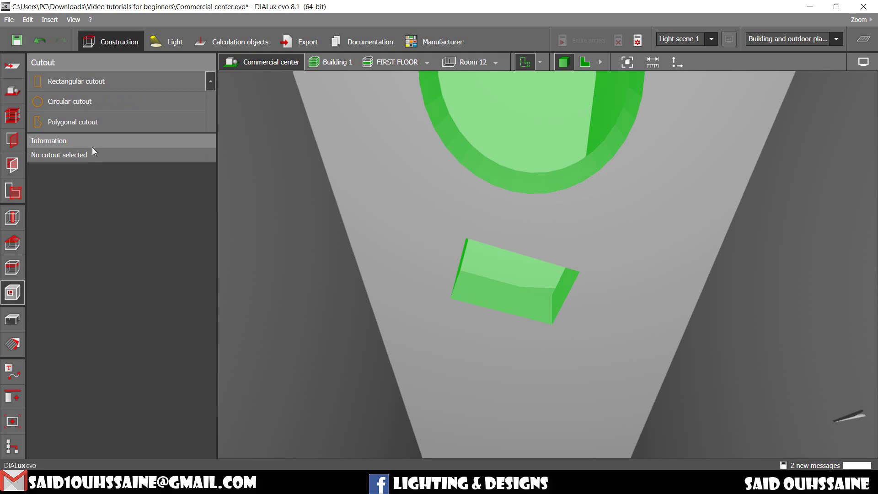
pyautogui.click(92, 123)
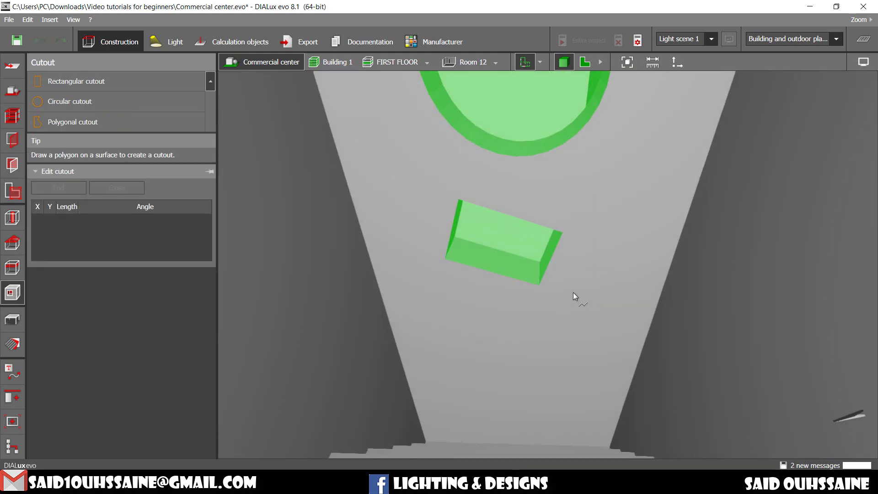
pyautogui.click(487, 302)
pyautogui.click(492, 339)
pyautogui.click(574, 318)
pyautogui.click(587, 281)
pyautogui.click(630, 295)
pyautogui.click(608, 372)
pyautogui.click(560, 391)
pyautogui.click(482, 386)
pyautogui.click(457, 335)
pyautogui.click(493, 324)
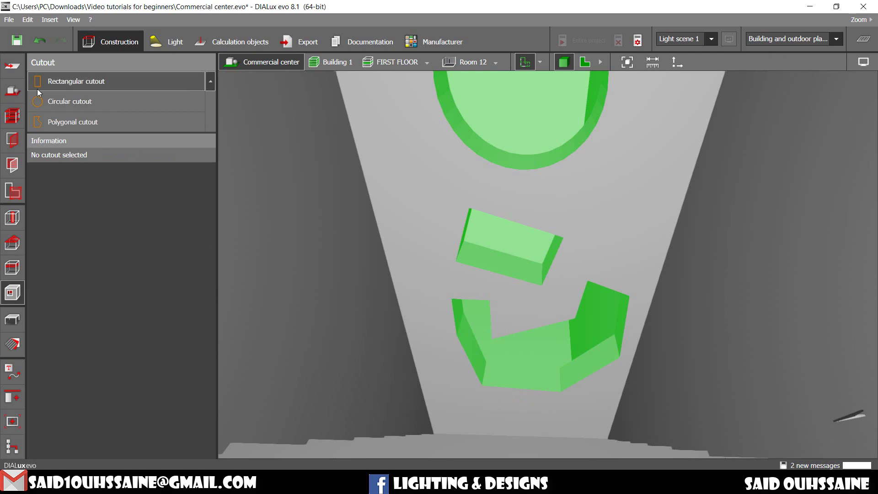
# - Return to Site and orbit the view in toward the steps
pyautogui.click(12, 90)
pyautogui.moveTo(412, 341); pyautogui.dragTo(466, 250)
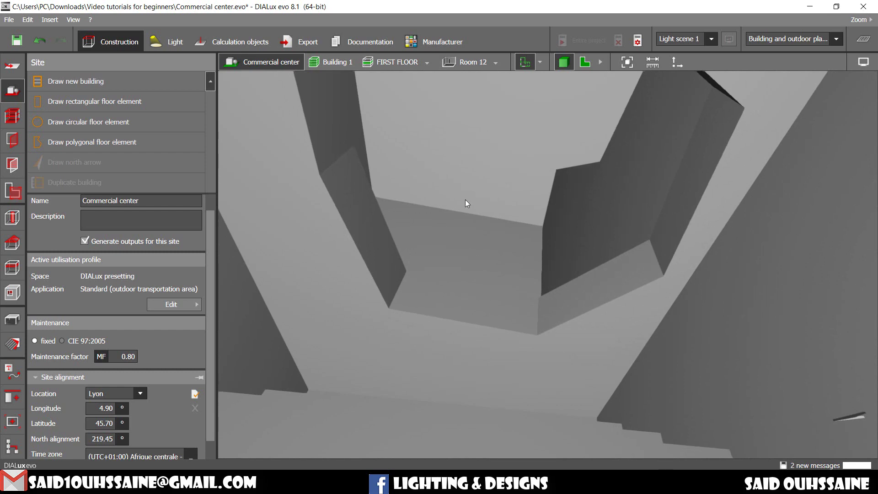
pyautogui.moveTo(465, 199); pyautogui.dragTo(497, 276)
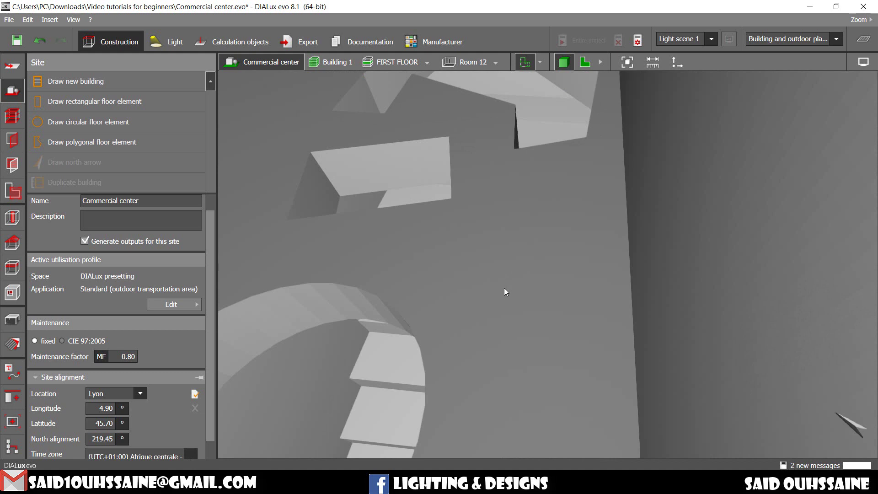
# - Add a 0.567 m circular cutout beside the other openings
pyautogui.click(12, 292)
pyautogui.click(64, 102)
pyautogui.click(489, 242)
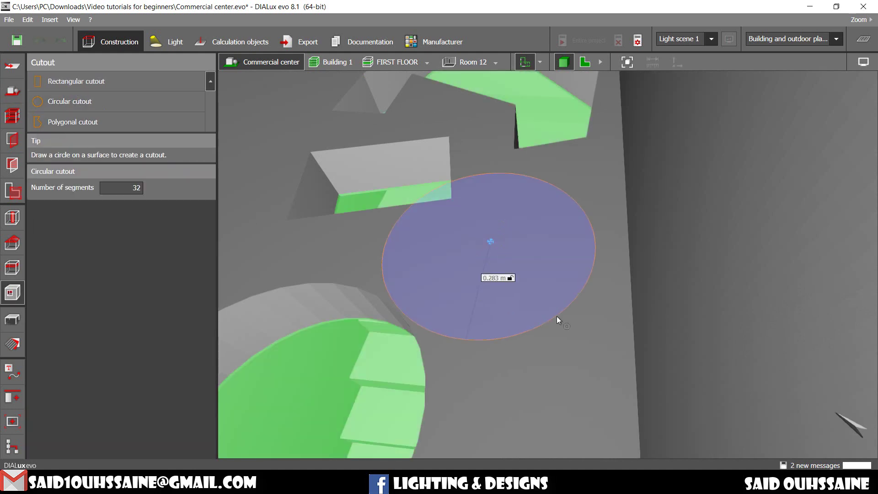
pyautogui.click(546, 316)
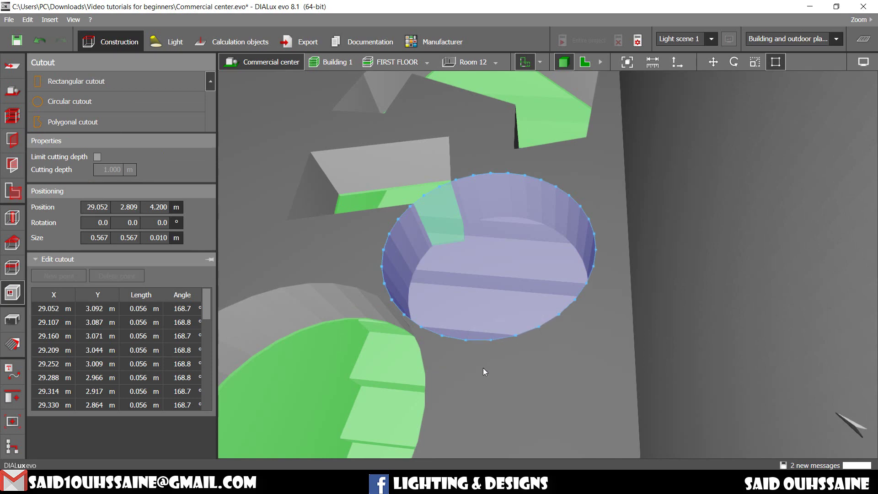
# - Deselect the new circle, decline saving the project, and orbit toward the ceiling
pyautogui.click(421, 369)
pyautogui.moveTo(385, 372); pyautogui.dragTo(413, 299)
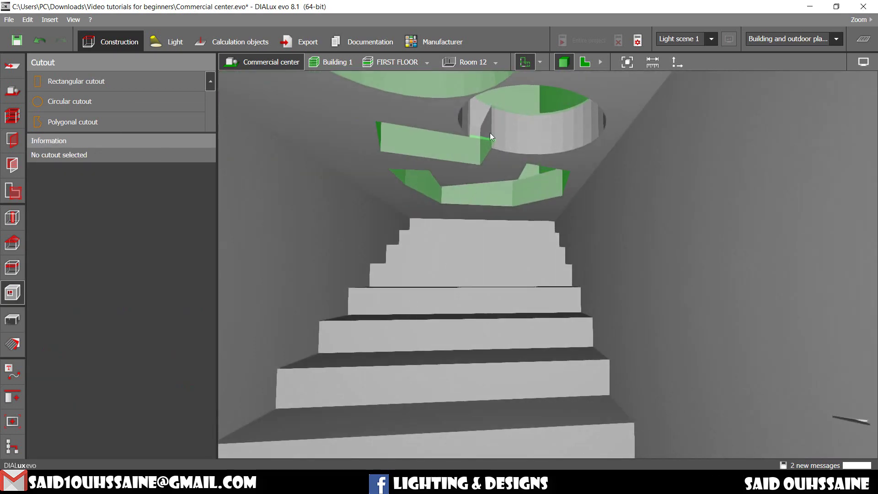
pyautogui.click(466, 261)
pyautogui.moveTo(466, 261); pyautogui.dragTo(471, 164)
# - Delete the large round, small round, rectangular and polygon cutouts from the ceiling
pyautogui.click(463, 121)
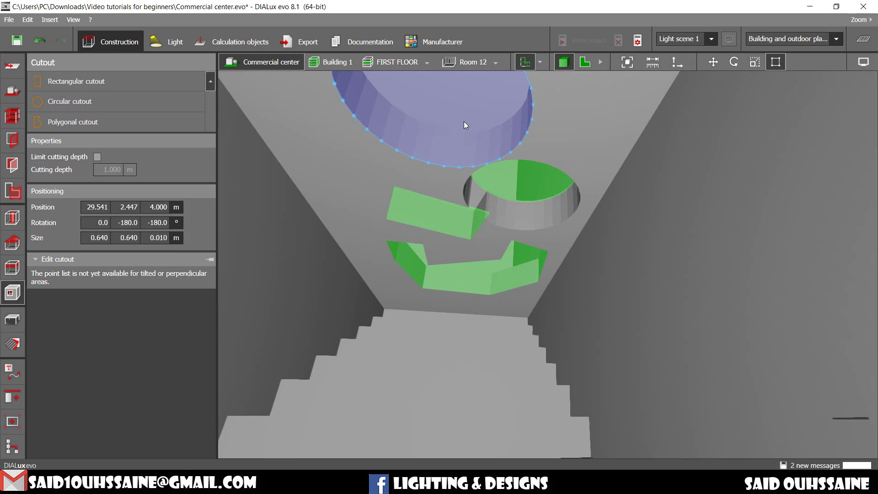
pyautogui.press('Delete')
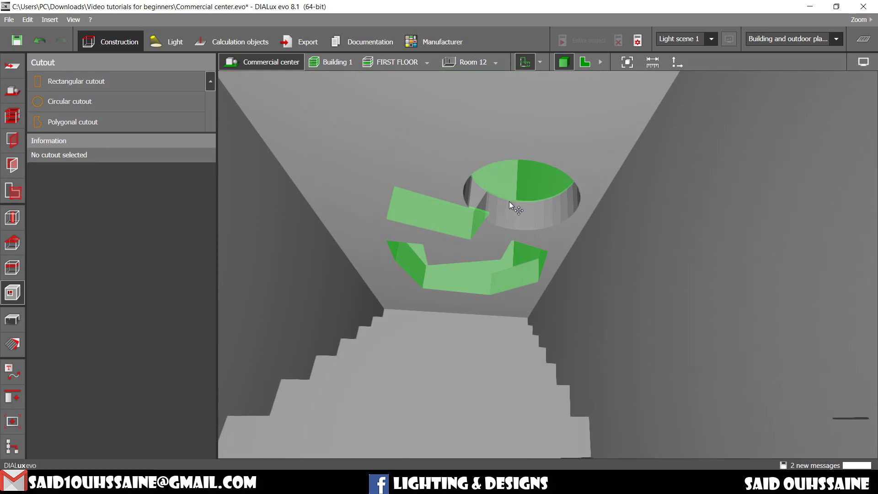
pyautogui.click(510, 200)
pyautogui.press('Delete')
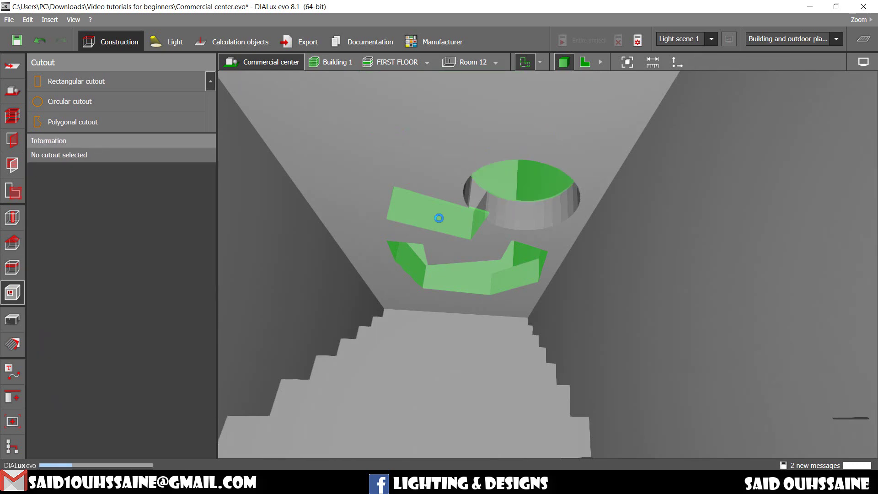
pyautogui.click(438, 219)
pyautogui.press('Delete')
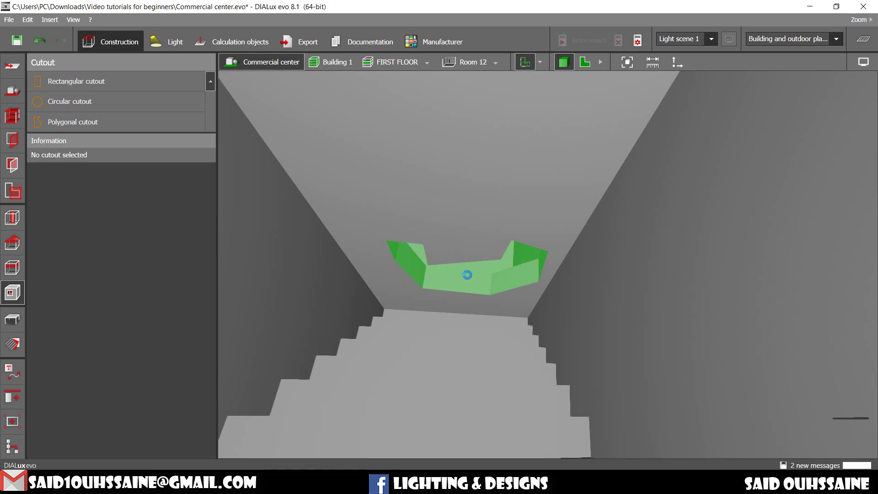
pyautogui.click(467, 277)
pyautogui.press('Delete')
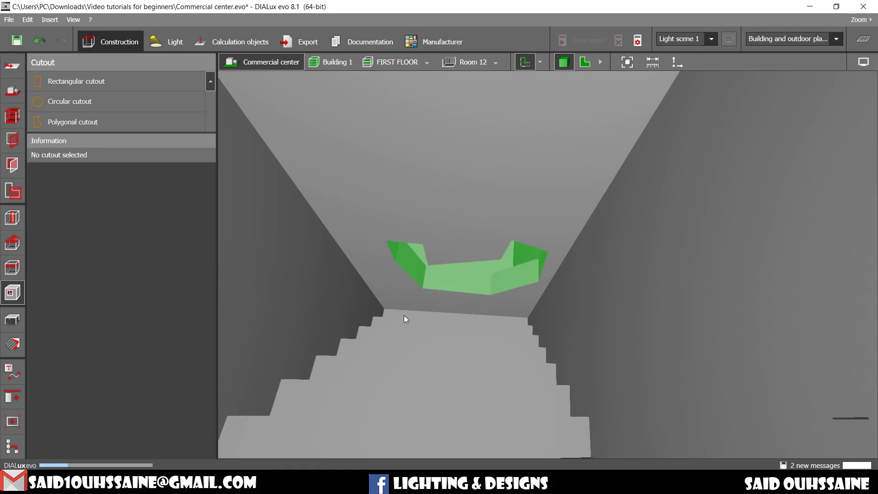
pyautogui.moveTo(397, 313); pyautogui.dragTo(431, 358, button='middle')
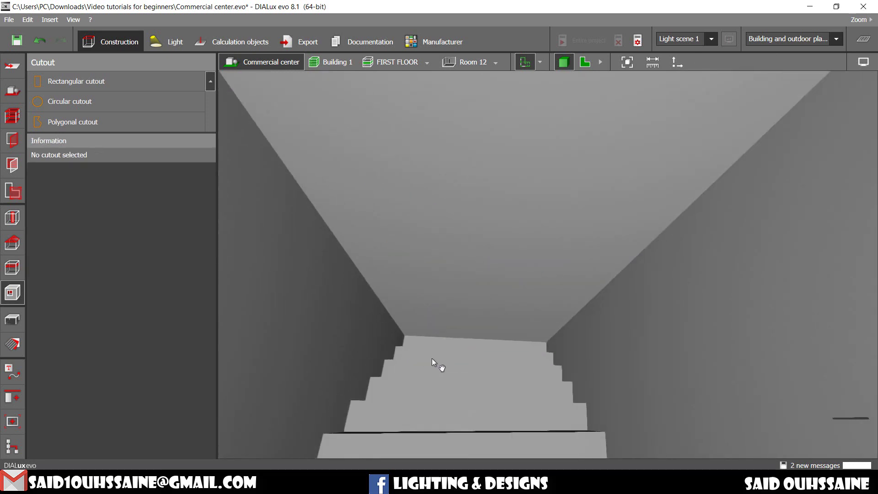
pyautogui.click(106, 88)
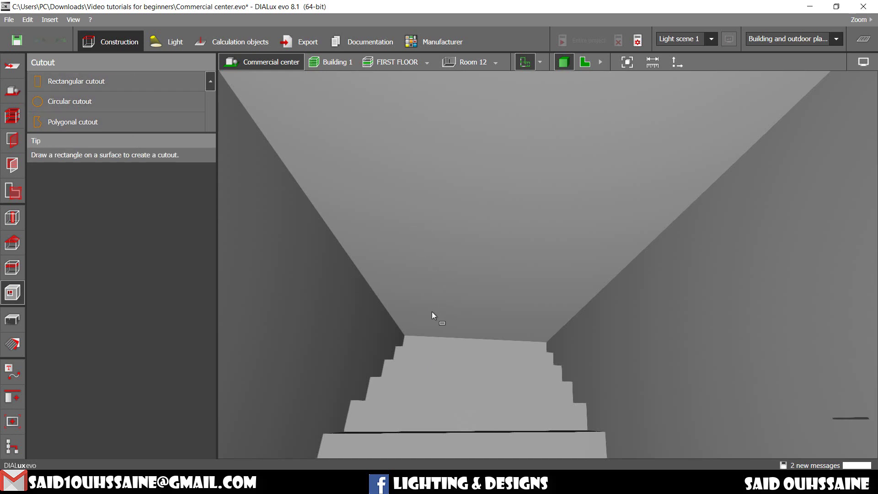
# - Draw a 0.395 × 0.334 m rectangular ceiling cutout, rotated −64.6°, after one cancelled attempt
pyautogui.click(402, 327)
pyautogui.click(553, 336)
pyautogui.press('Escape')
pyautogui.click(78, 81)
pyautogui.click(391, 146)
pyautogui.click(504, 195)
pyautogui.click(565, 142)
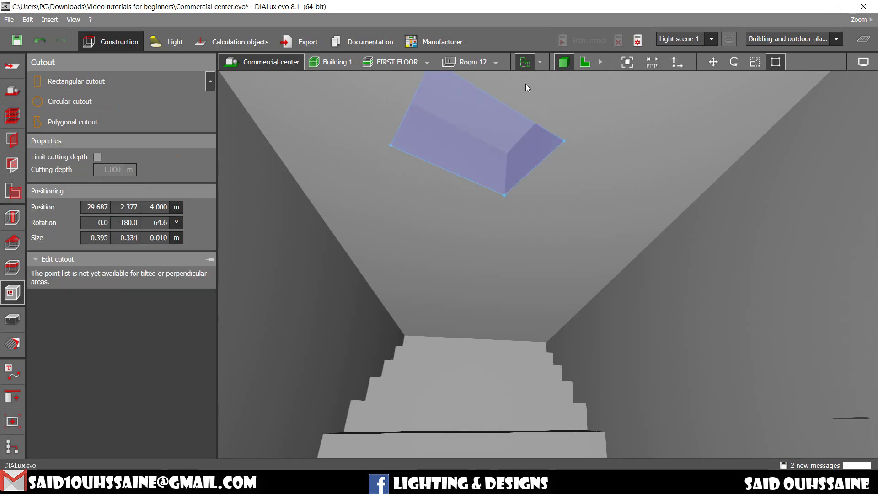
# - Switch to the 2D plan and zoom onto the stair area
pyautogui.click(583, 61)
pyautogui.scroll(10, 534, 315)
pyautogui.scroll(4, 510, 326)
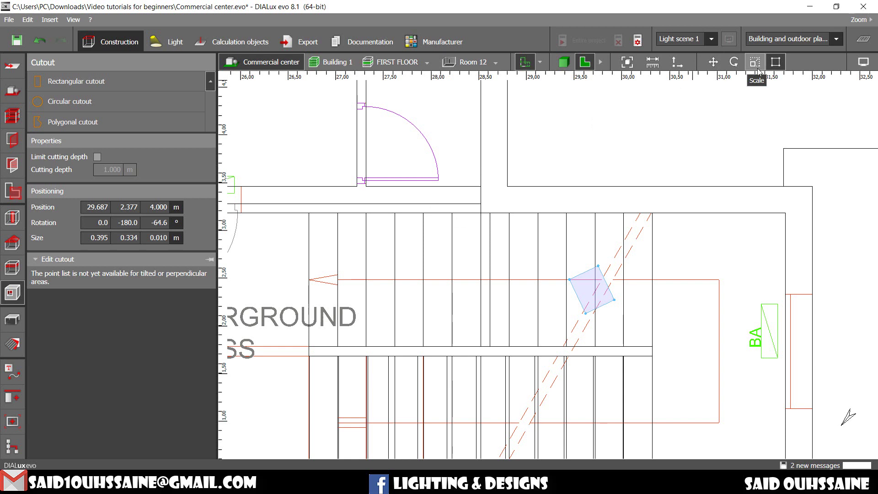
# - Drag the cutout's vertices onto the stair opening corners, making it 2.810 × 3.852 m
pyautogui.click(779, 65)
pyautogui.moveTo(598, 265); pyautogui.dragTo(655, 213)
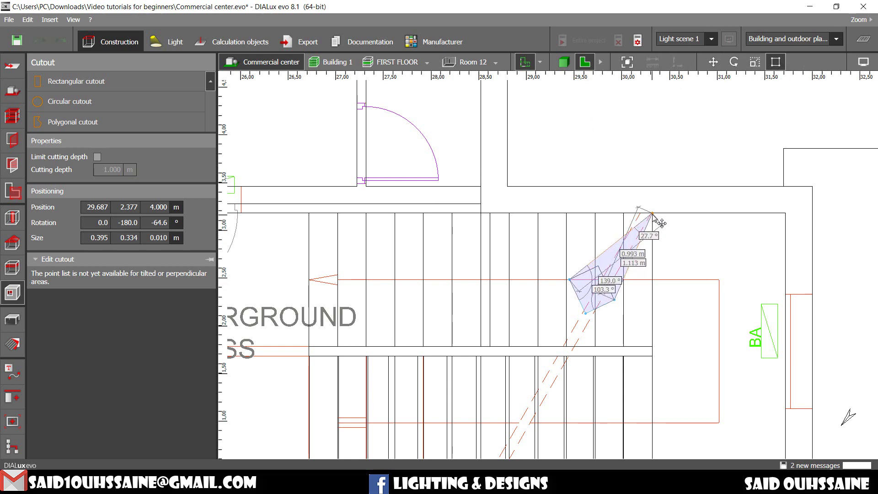
pyautogui.moveTo(615, 301); pyautogui.dragTo(654, 348)
pyautogui.moveTo(590, 288); pyautogui.dragTo(680, 285, button='middle')
pyautogui.moveTo(662, 280); pyautogui.dragTo(401, 215)
pyautogui.moveTo(487, 348); pyautogui.dragTo(399, 348)
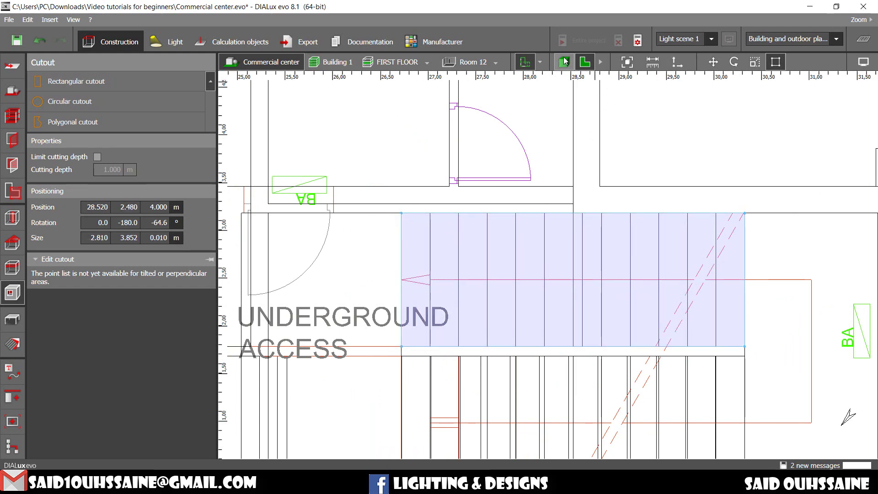
pyautogui.click(564, 62)
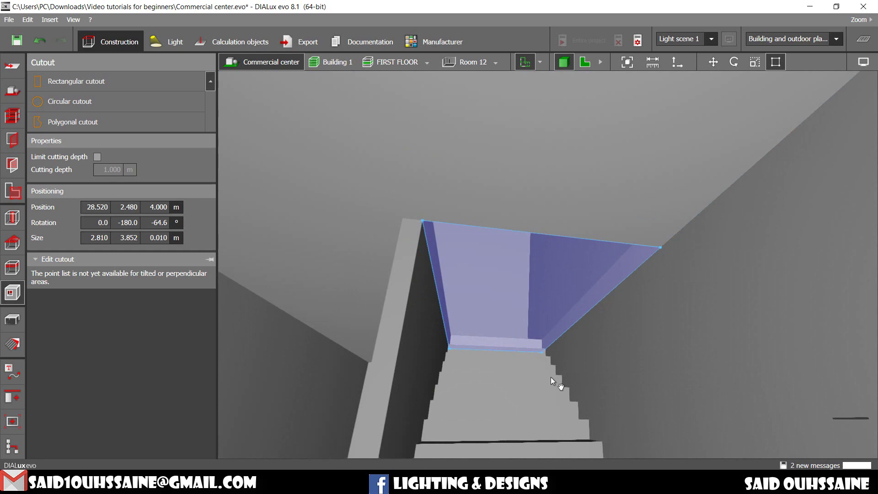
pyautogui.click(13, 90)
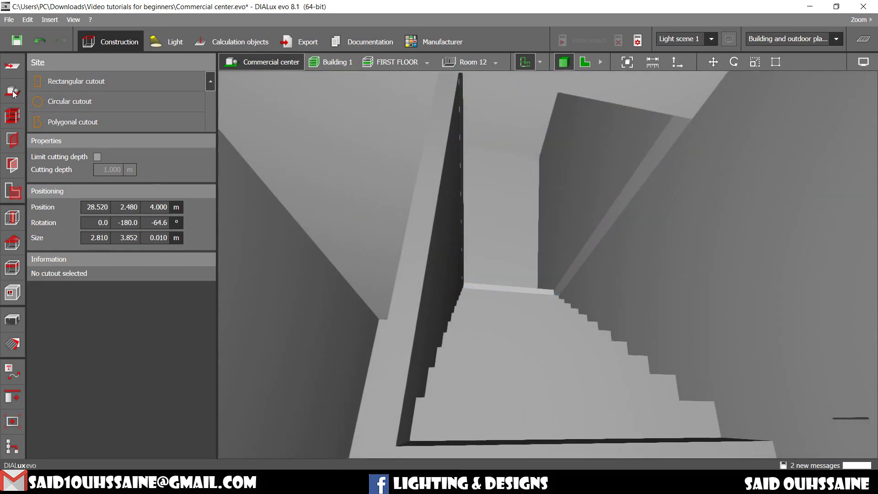
pyautogui.moveTo(357, 221); pyautogui.dragTo(553, 304)
pyautogui.scroll(3, 557, 305)
pyautogui.moveTo(554, 221); pyautogui.dragTo(565, 335)
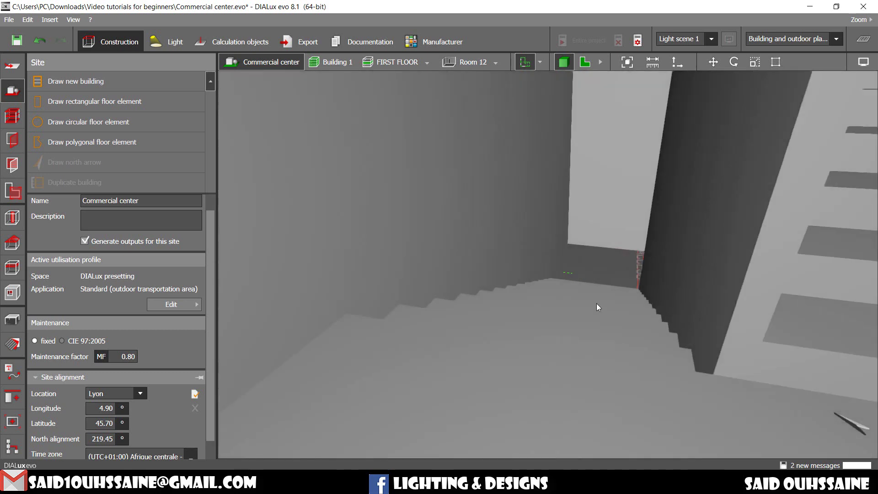
pyautogui.moveTo(625, 270); pyautogui.dragTo(555, 305)
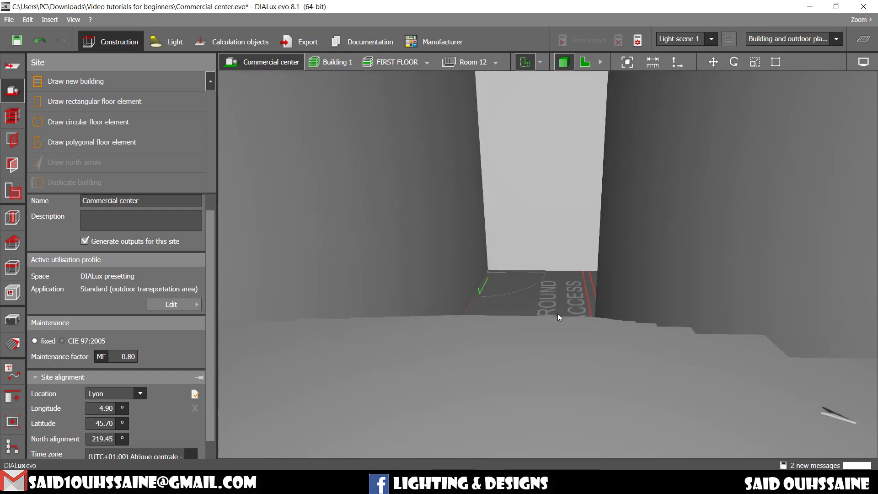
pyautogui.moveTo(569, 348)
pyautogui.mouseDown()
pyautogui.moveTo(677, 256)
pyautogui.moveTo(435, 334)
pyautogui.moveTo(737, 314)
pyautogui.moveTo(469, 325)
pyautogui.moveTo(581, 328)
pyautogui.moveTo(459, 351)
pyautogui.moveTo(490, 378)
pyautogui.moveTo(619, 274)
pyautogui.moveTo(605, 292)
pyautogui.moveTo(529, 302)
pyautogui.moveTo(541, 331)
pyautogui.moveTo(649, 264)
pyautogui.moveTo(612, 227)
pyautogui.moveTo(621, 155)
pyautogui.moveTo(567, 266)
pyautogui.moveTo(581, 242)
pyautogui.mouseUp()
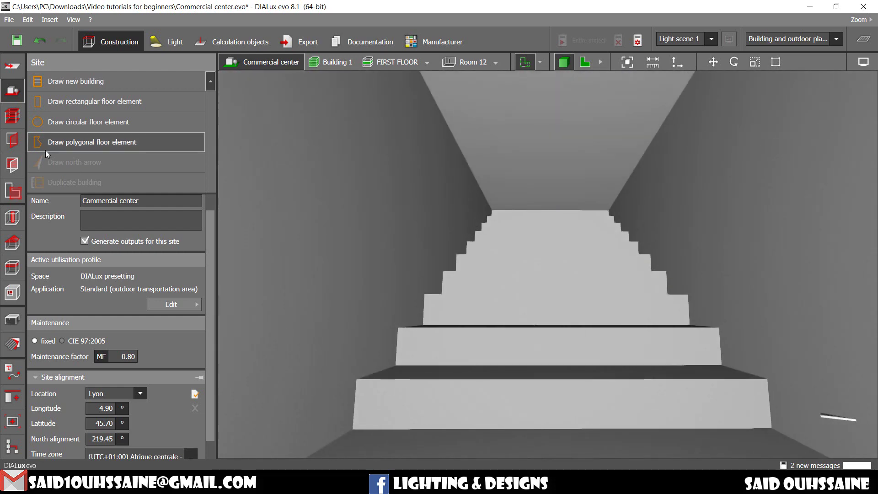
pyautogui.moveTo(393, 174); pyautogui.dragTo(536, 268)
pyautogui.scroll(-5, 599, 272)
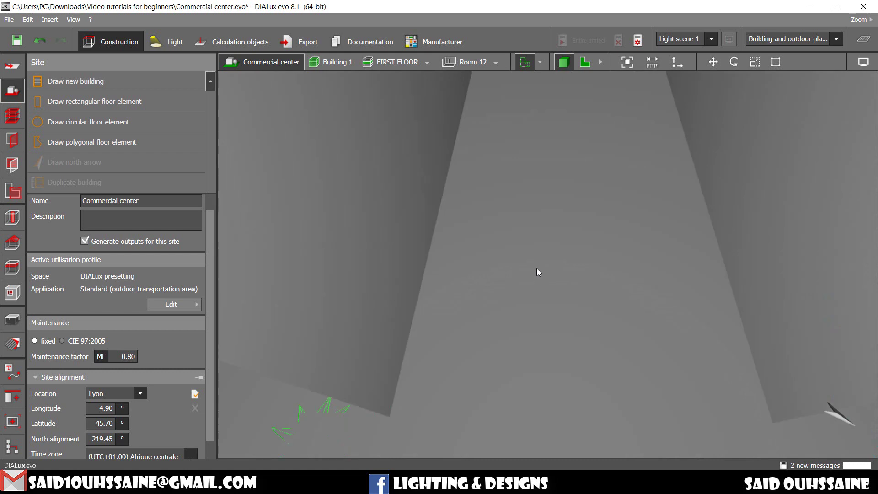
# - Draw a rectangular cutout on the stairwell ceiling from three corner clicks, 1.687 × 2.337 m
pyautogui.click(50, 103)
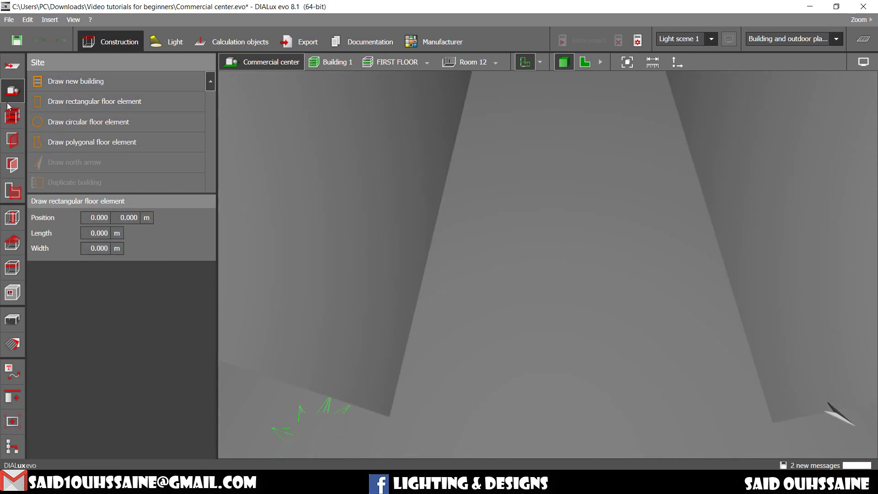
pyautogui.click(12, 293)
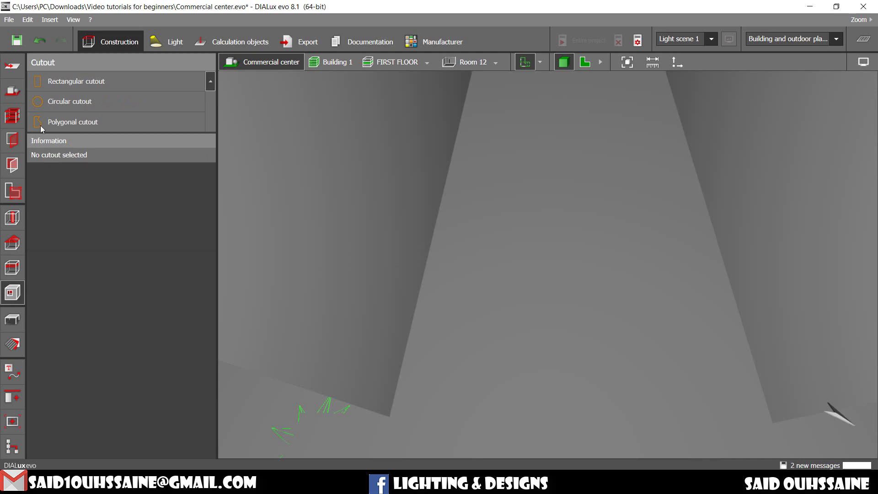
pyautogui.click(103, 86)
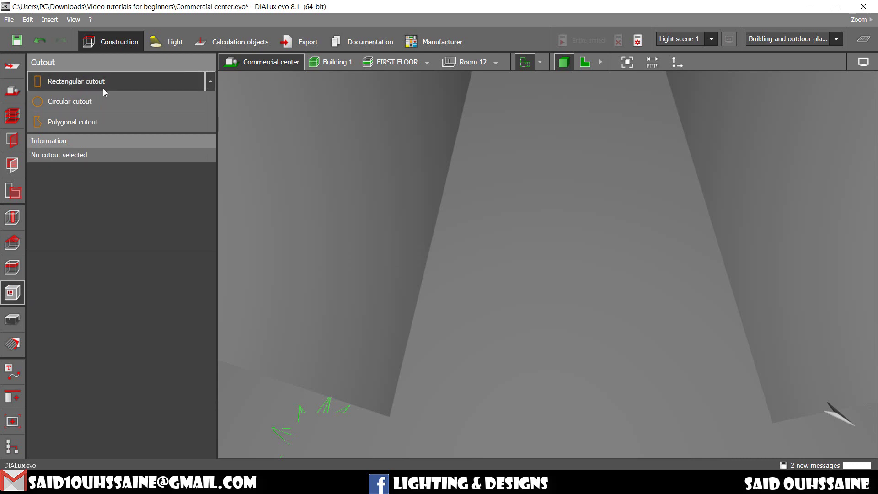
pyautogui.click(479, 120)
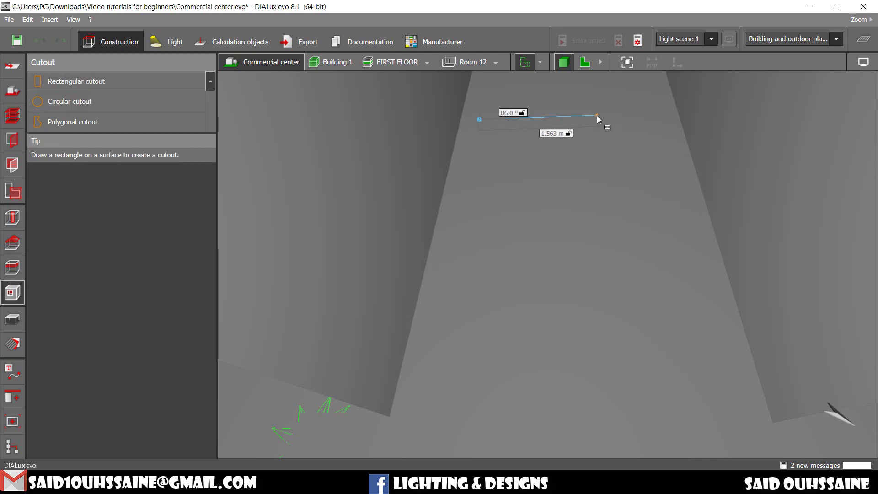
pyautogui.click(607, 121)
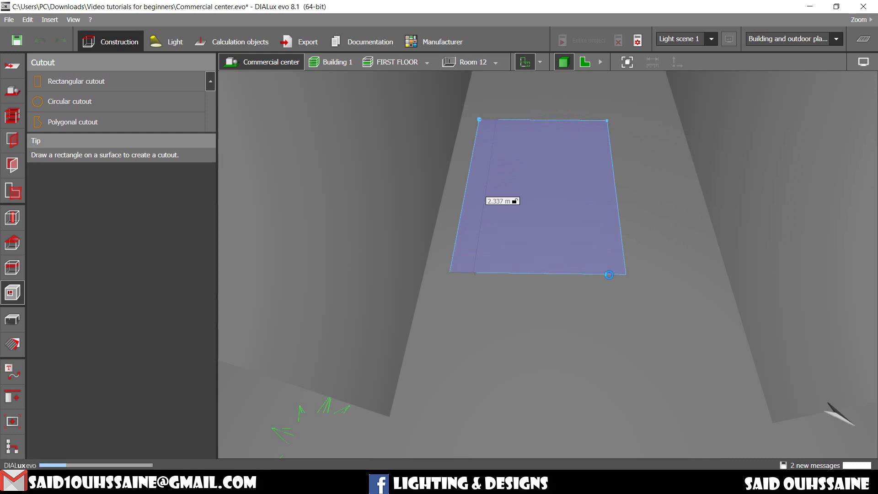
pyautogui.click(609, 275)
# - Check the cutout in Top view and 3D view, orbiting to see it from below
pyautogui.click(585, 64)
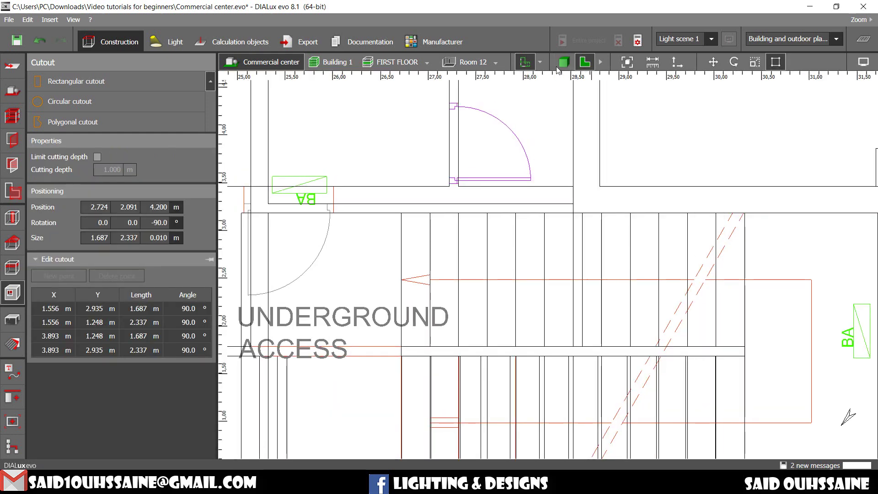
pyautogui.click(568, 65)
pyautogui.moveTo(505, 336); pyautogui.dragTo(573, 87)
pyautogui.click(592, 64)
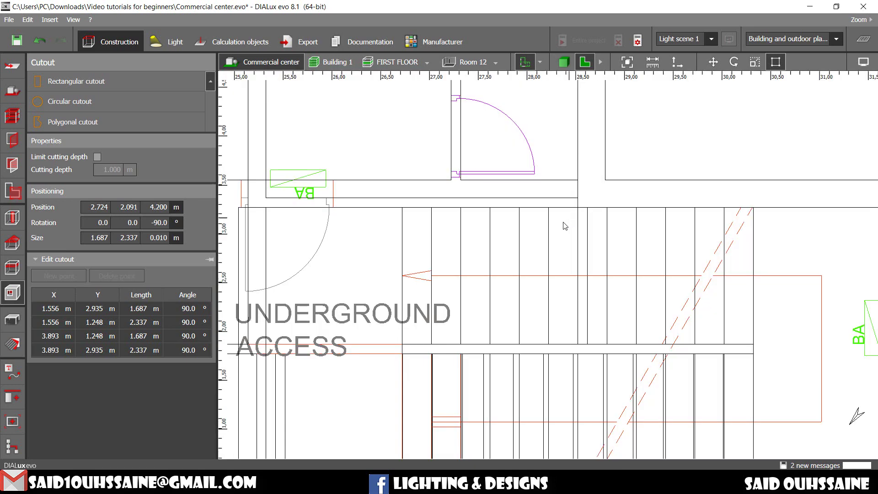
pyautogui.scroll(5, 279, 231)
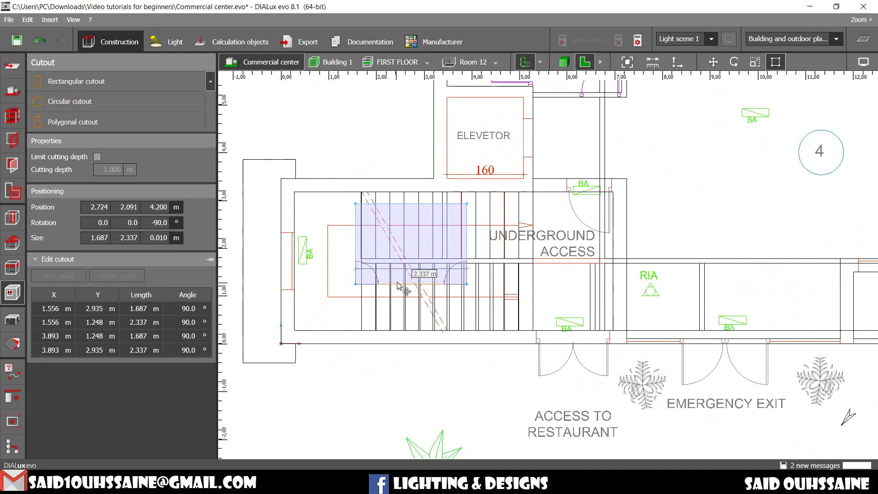
pyautogui.scroll(-1, 398, 286)
pyautogui.click(563, 61)
pyautogui.moveTo(558, 284); pyautogui.dragTo(569, 314)
pyautogui.moveTo(469, 304); pyautogui.dragTo(575, 224)
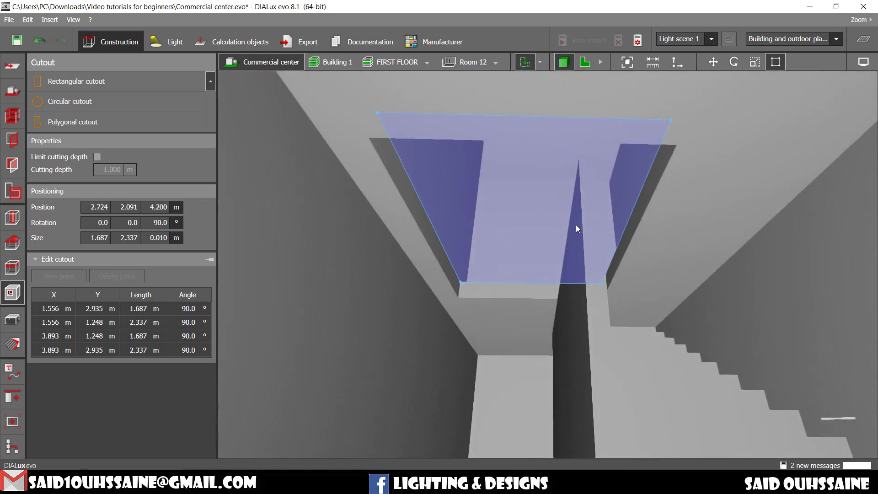
# - Push the cutout's right edge out and pull its left edge in toward the stair opening
pyautogui.click(754, 63)
pyautogui.moveTo(639, 215); pyautogui.dragTo(693, 221)
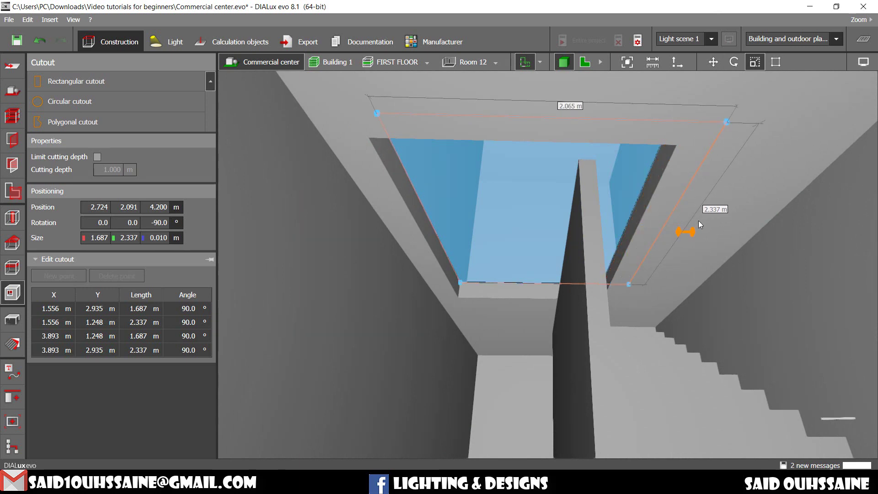
pyautogui.moveTo(426, 220); pyautogui.dragTo(646, 238)
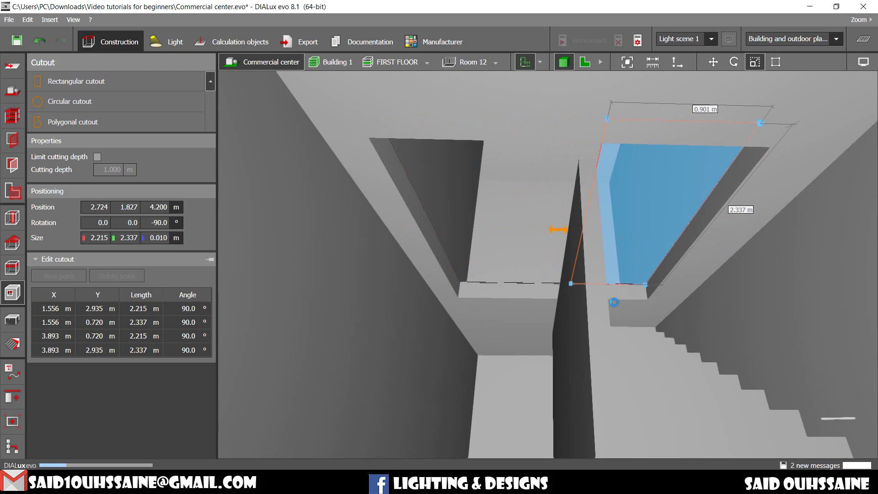
pyautogui.click(584, 61)
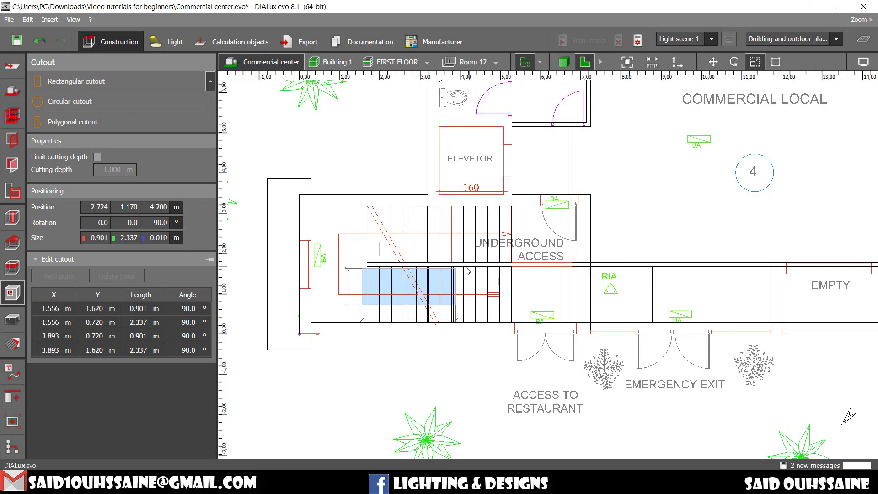
# - Move all four cutout corners onto the stair opening, forming a 1.401 × 3.600 m rectangle
pyautogui.click(776, 64)
pyautogui.moveTo(546, 248); pyautogui.dragTo(687, 240)
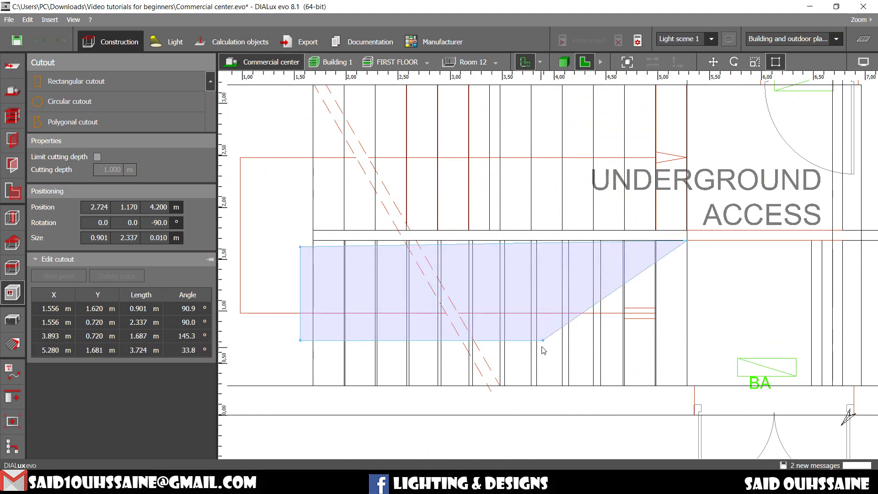
pyautogui.moveTo(577, 348); pyautogui.dragTo(686, 385)
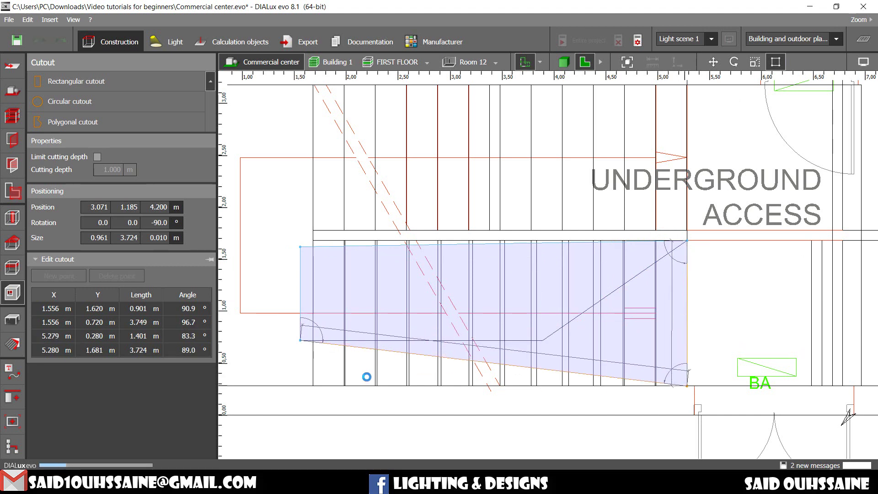
pyautogui.moveTo(300, 341); pyautogui.dragTo(313, 386)
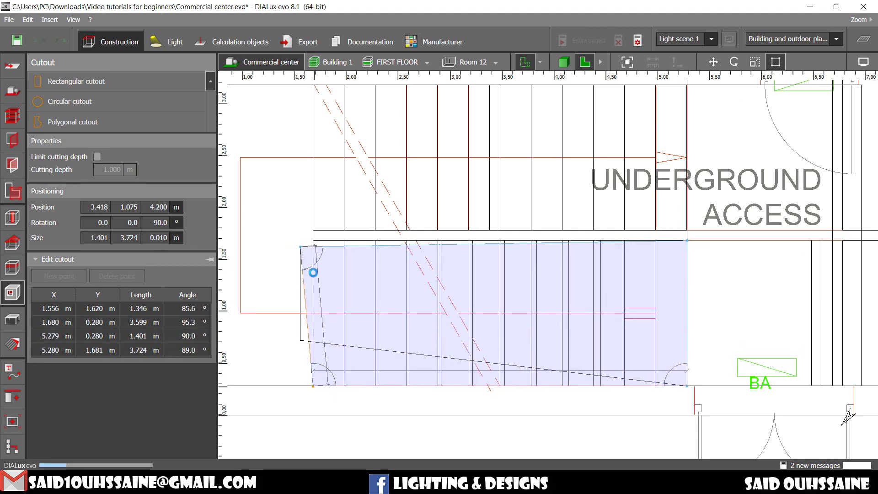
pyautogui.moveTo(300, 249); pyautogui.dragTo(313, 247)
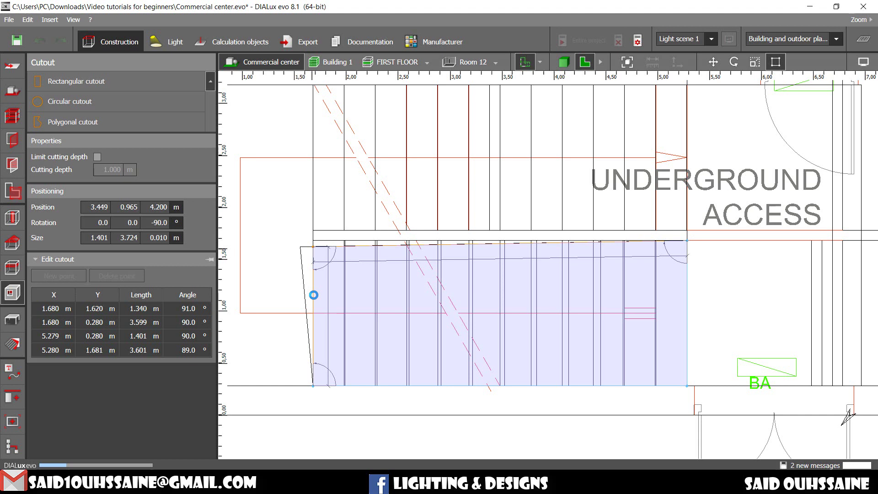
pyautogui.moveTo(312, 241); pyautogui.dragTo(313, 241)
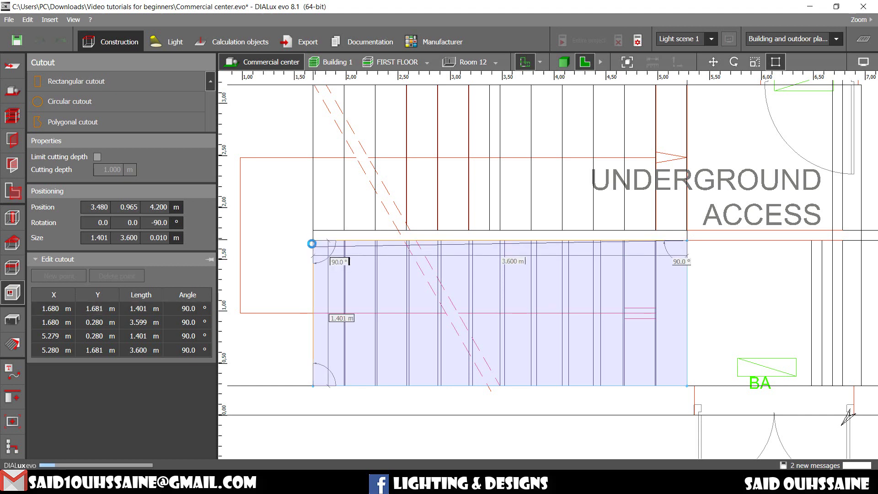
pyautogui.click(565, 62)
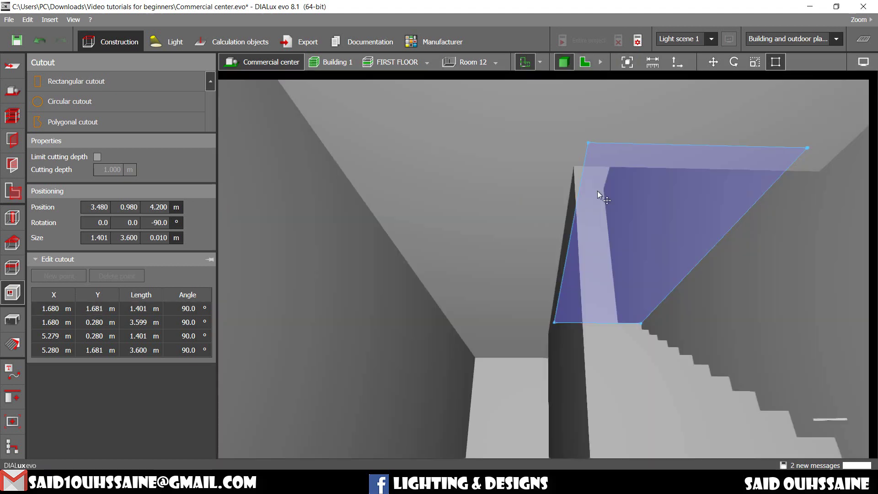
# - Deselect the finished cutout and orbit below the ceiling to inspect the stair opening
pyautogui.click(641, 367)
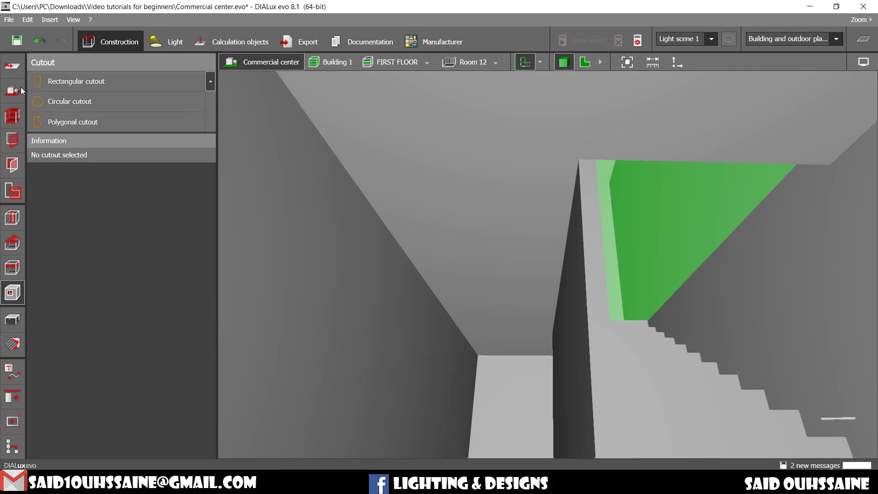
pyautogui.moveTo(513, 271); pyautogui.dragTo(394, 274)
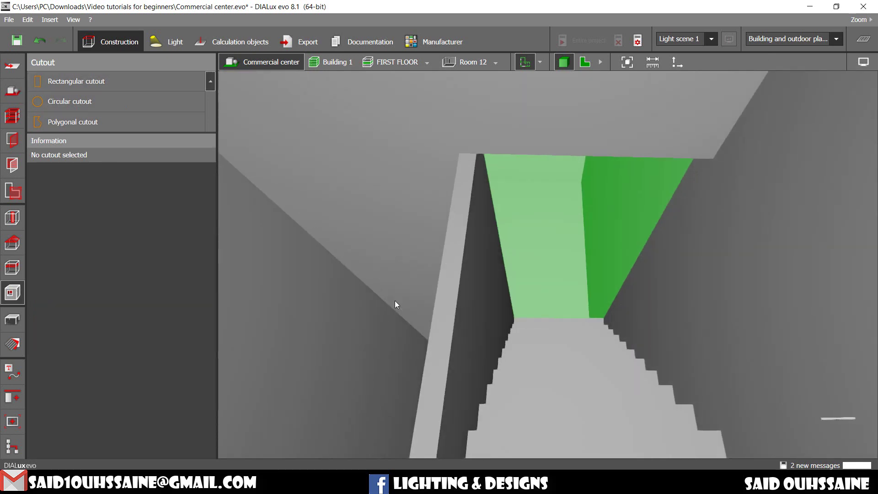
pyautogui.moveTo(578, 237); pyautogui.dragTo(460, 295)
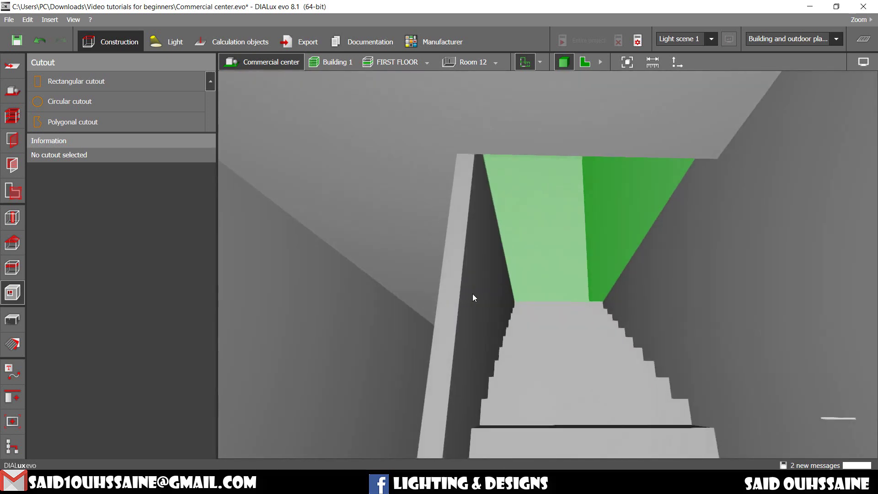
pyautogui.scroll(4, 604, 323)
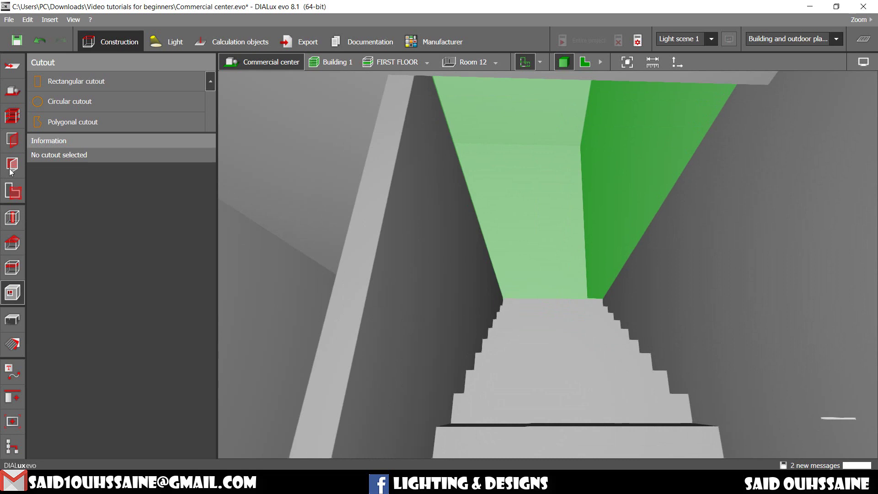
# - Bring up the site properties and view the staircase and opening from the side
pyautogui.click(14, 93)
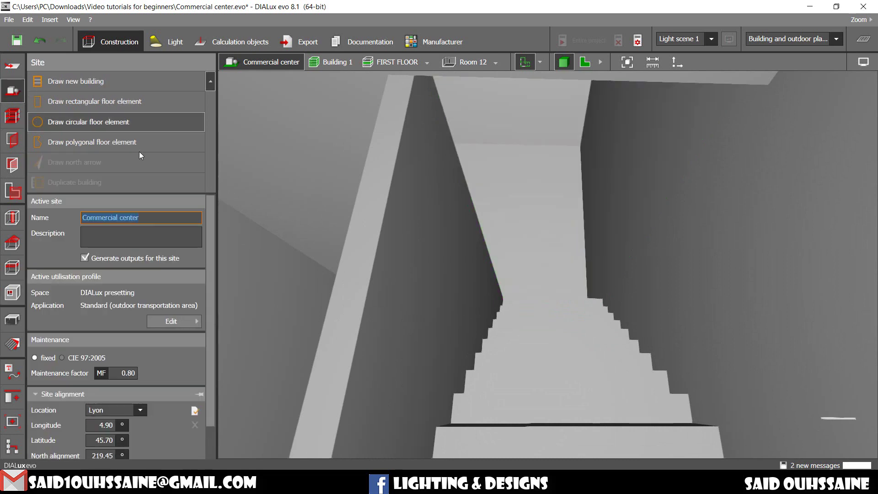
pyautogui.moveTo(485, 298); pyautogui.dragTo(605, 180)
pyautogui.moveTo(558, 276)
pyautogui.mouseDown()
pyautogui.moveTo(631, 265)
pyautogui.moveTo(558, 290)
pyautogui.mouseUp()
pyautogui.scroll(-5, 558, 288)
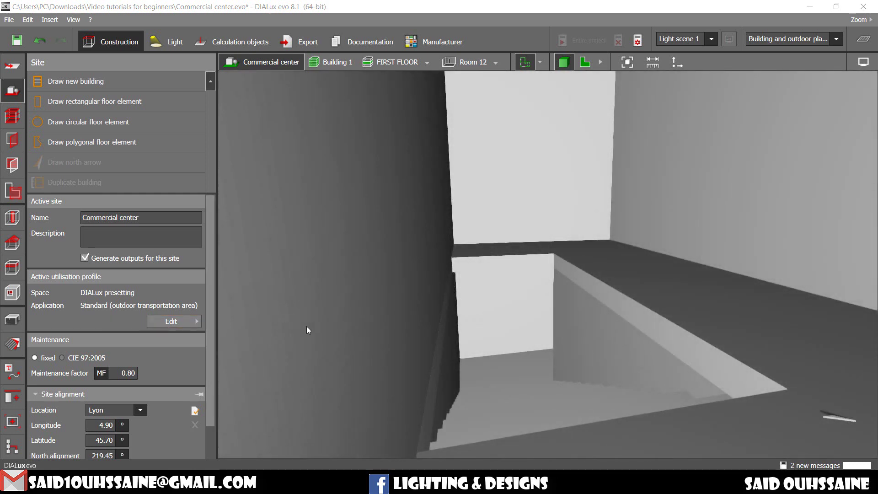